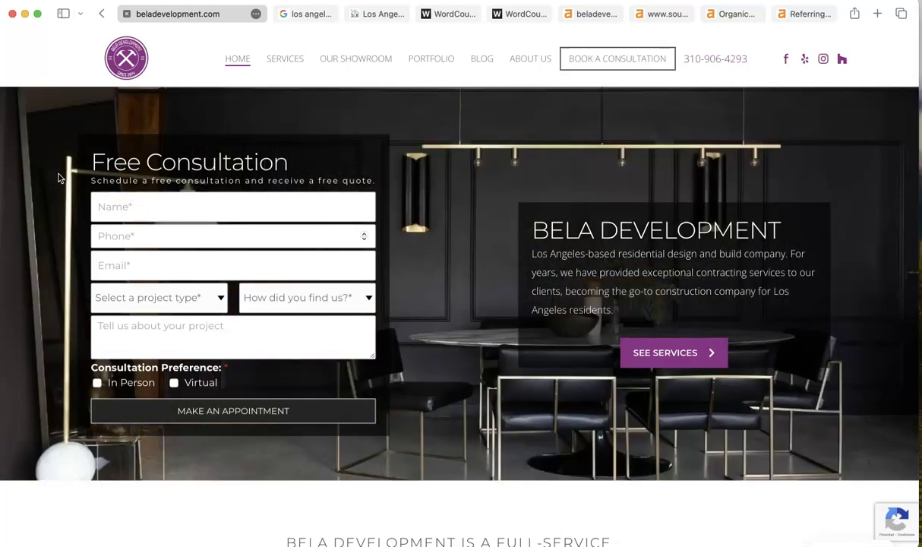
# - Examine the Bela Development homepage from the consultation form through services, process, reviews and remodeling costs down to the blog and footer
pyautogui.scroll(-1, 61, 176)
pyautogui.scroll(1, 61, 176)
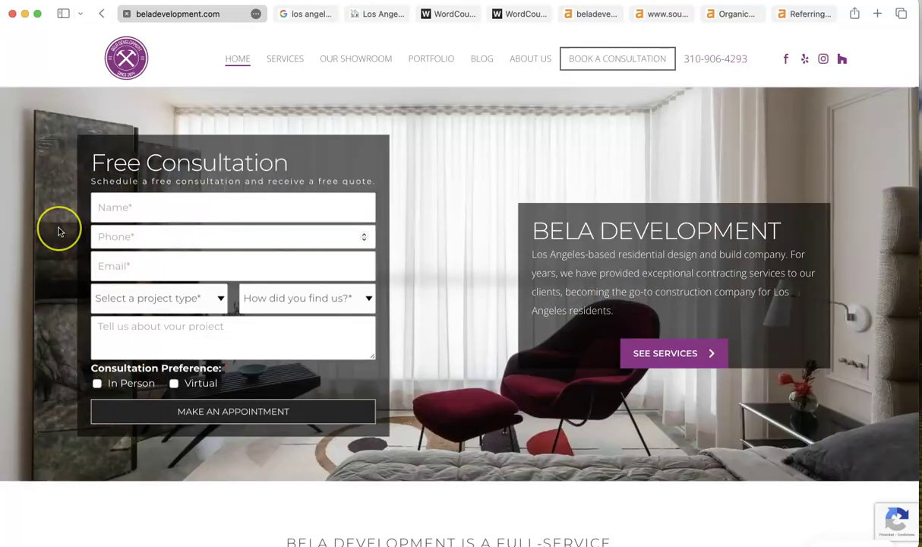
pyautogui.scroll(-1, 58, 230)
pyautogui.scroll(1, 58, 231)
pyautogui.scroll(-1, 58, 231)
pyautogui.scroll(-5, 58, 231)
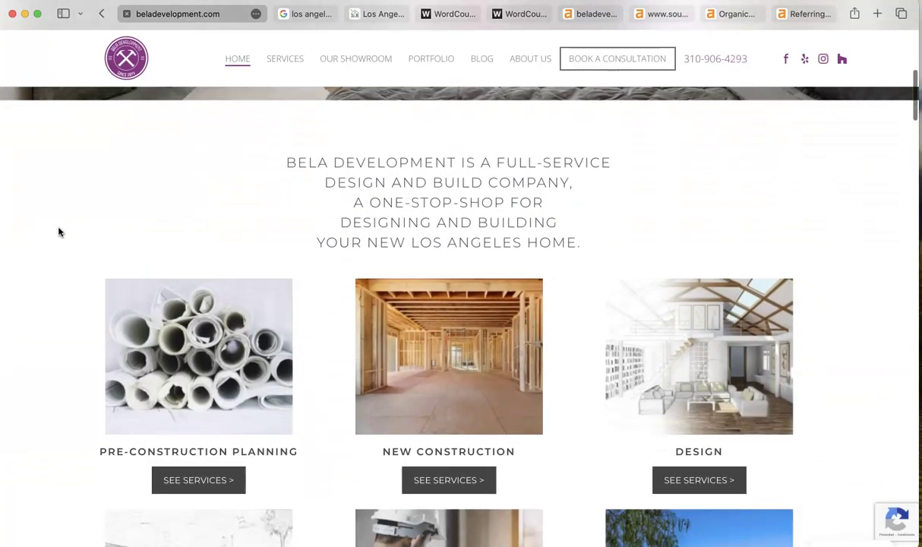
pyautogui.scroll(-3, 59, 231)
pyautogui.scroll(-1, 59, 231)
pyautogui.scroll(-1, 59, 231)
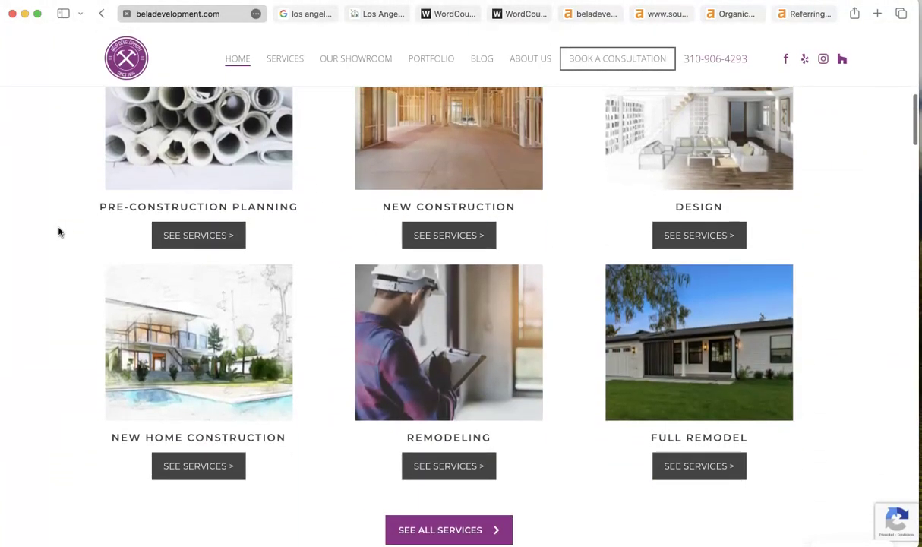
pyautogui.scroll(-10, 58, 231)
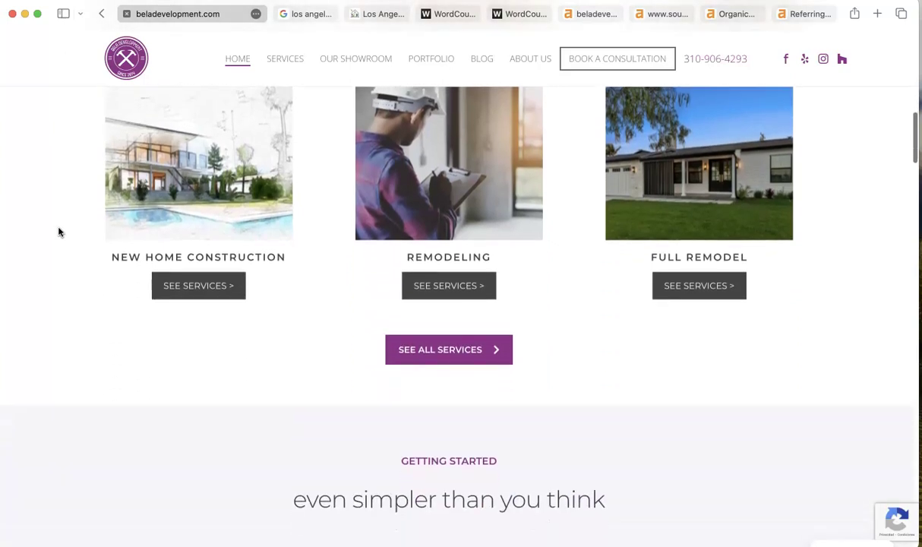
pyautogui.scroll(-20, 58, 231)
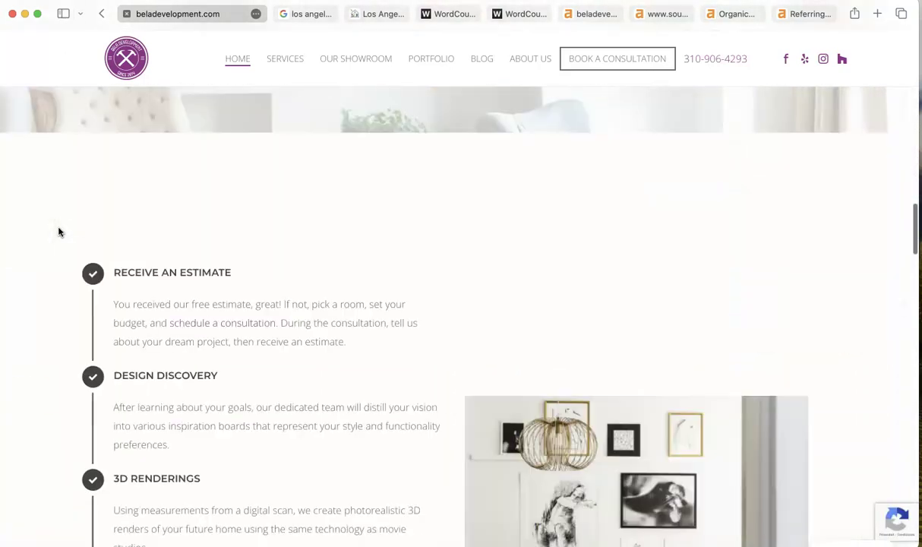
pyautogui.scroll(-20, 59, 231)
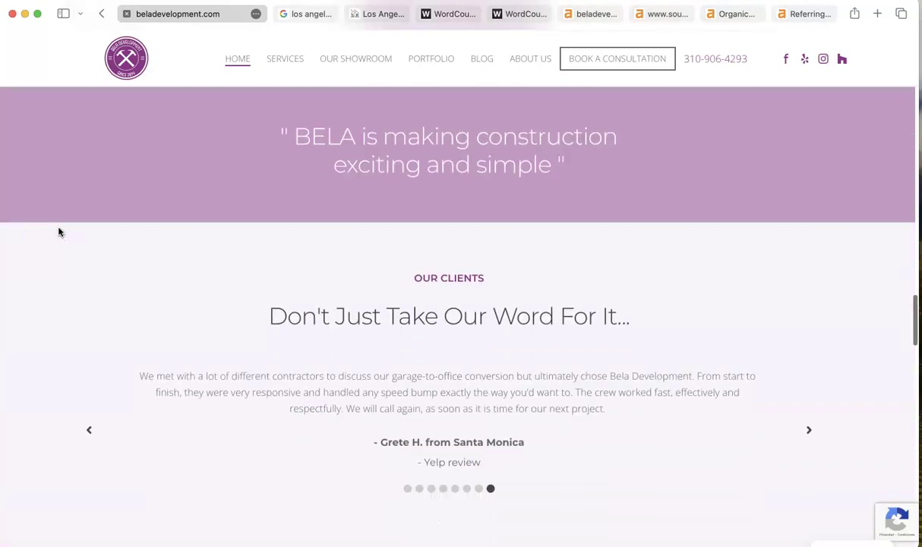
pyautogui.scroll(-20, 58, 231)
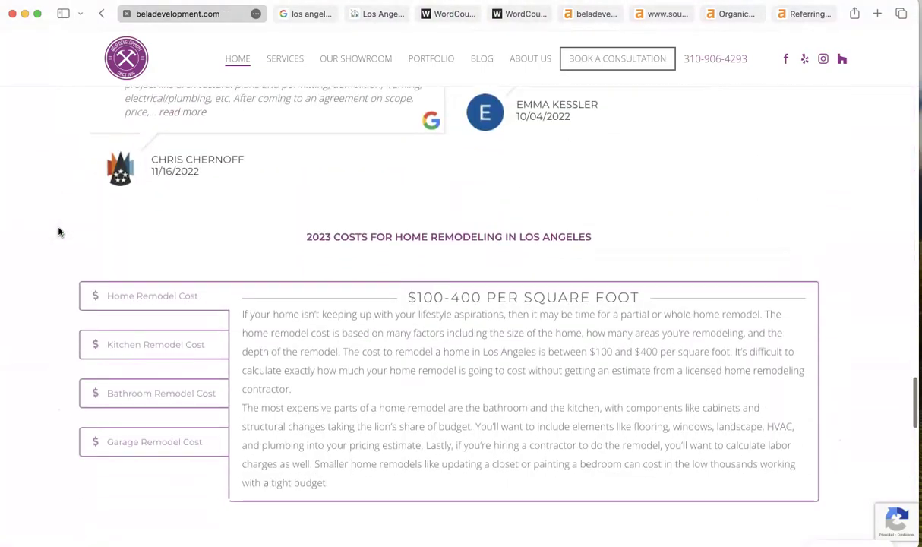
pyautogui.scroll(-15, 58, 231)
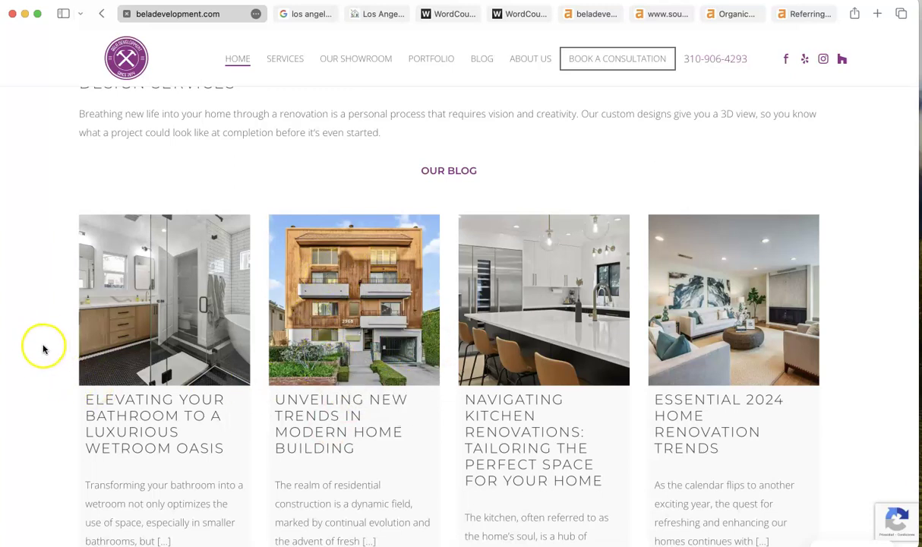
pyautogui.scroll(-5, 58, 351)
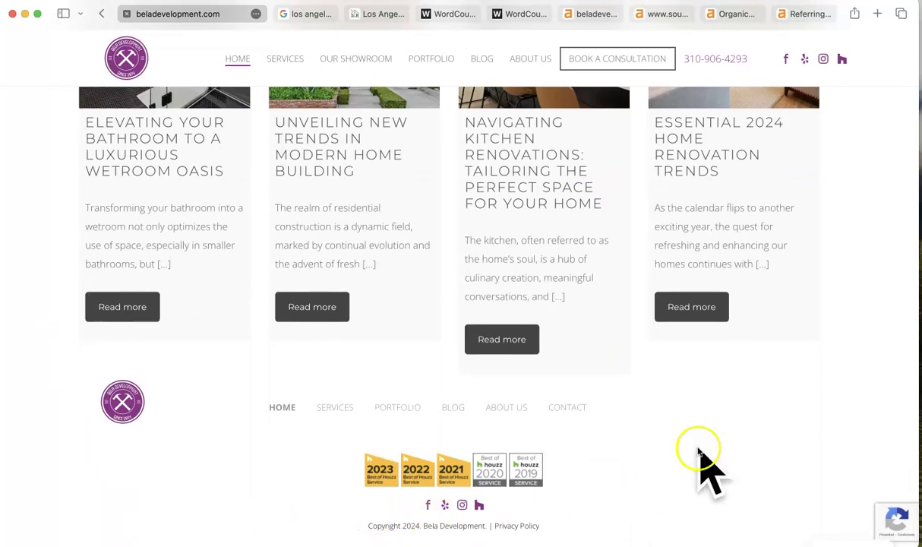
# - Review the homepage's blog section again and return to the consultation form at the start of the page
pyautogui.scroll(4, 747, 417)
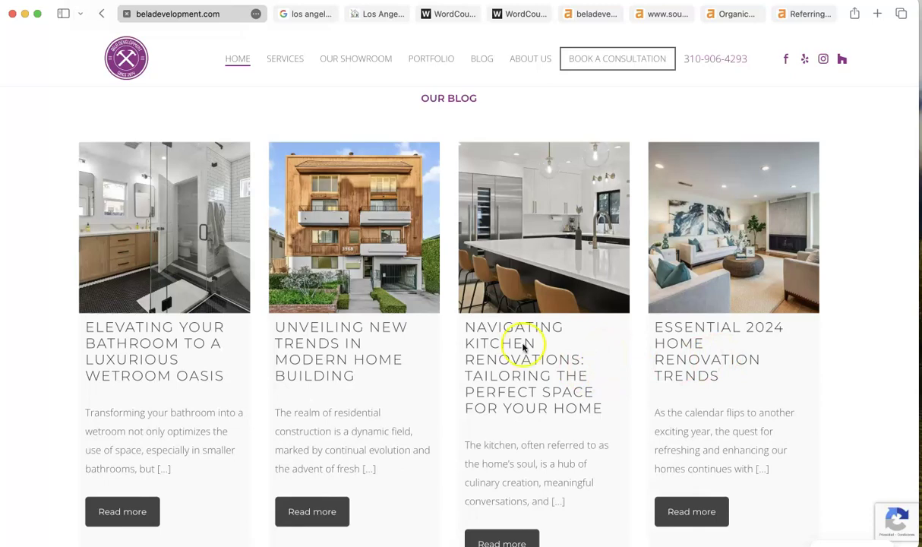
pyautogui.scroll(-1, 63, 261)
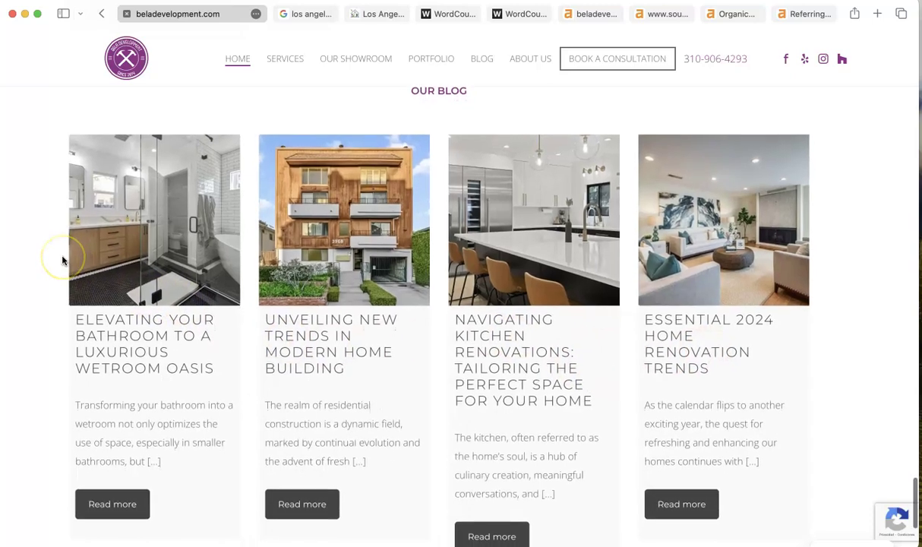
pyautogui.scroll(15, 62, 260)
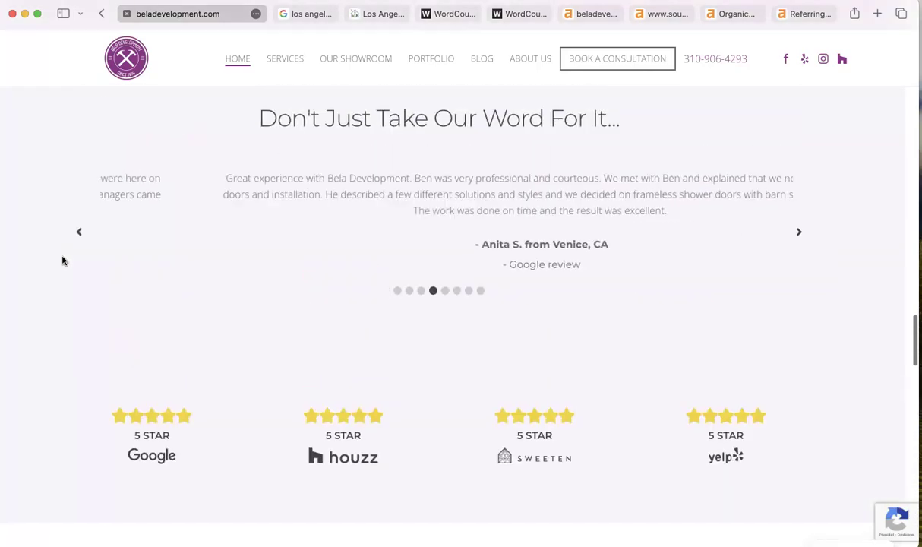
pyautogui.scroll(15, 62, 261)
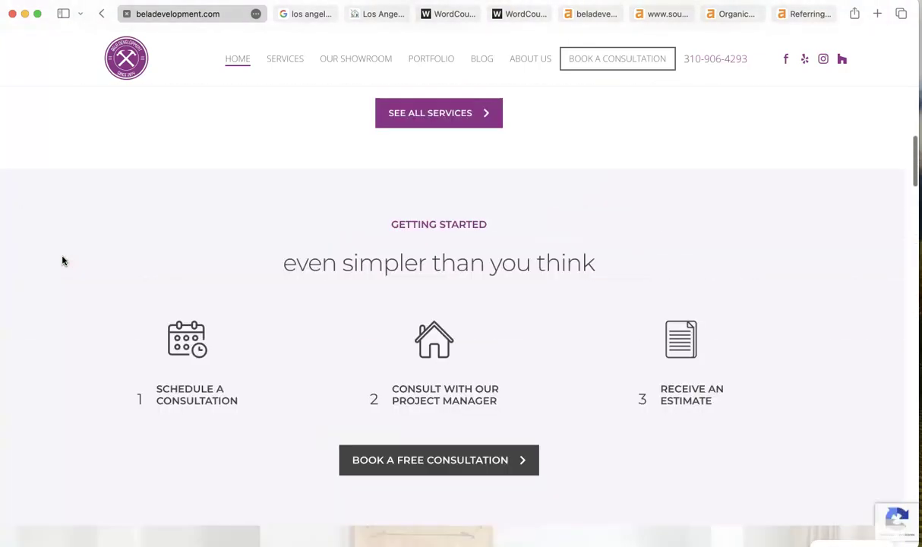
pyautogui.scroll(15, 63, 261)
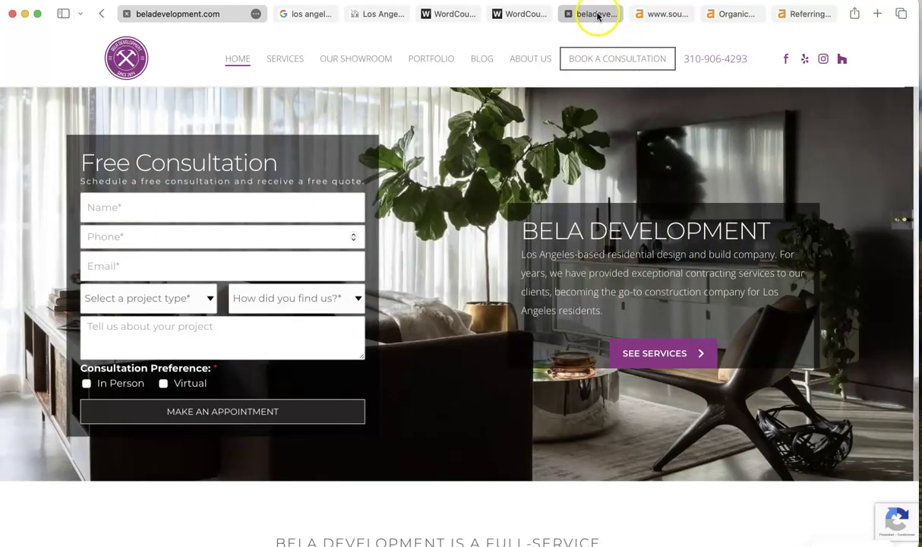
# - Switch to the Ahrefs overview of beladevelopment.com and review its backlink profile and organic search metrics
pyautogui.click(596, 13)
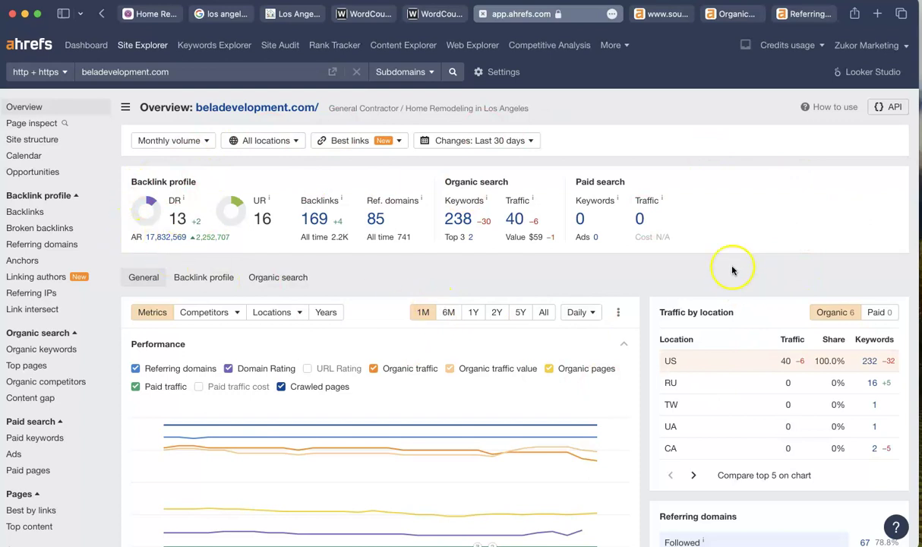
pyautogui.scroll(-1, 387, 173)
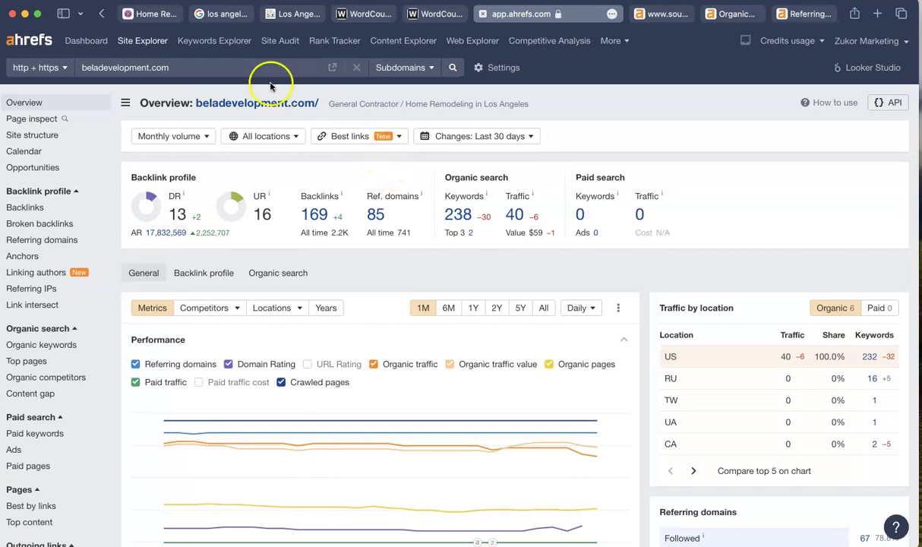
# - Switch to the Google results for "los angeles ca remodeling" and examine the sponsored ads and the Businesses map listings
pyautogui.click(232, 15)
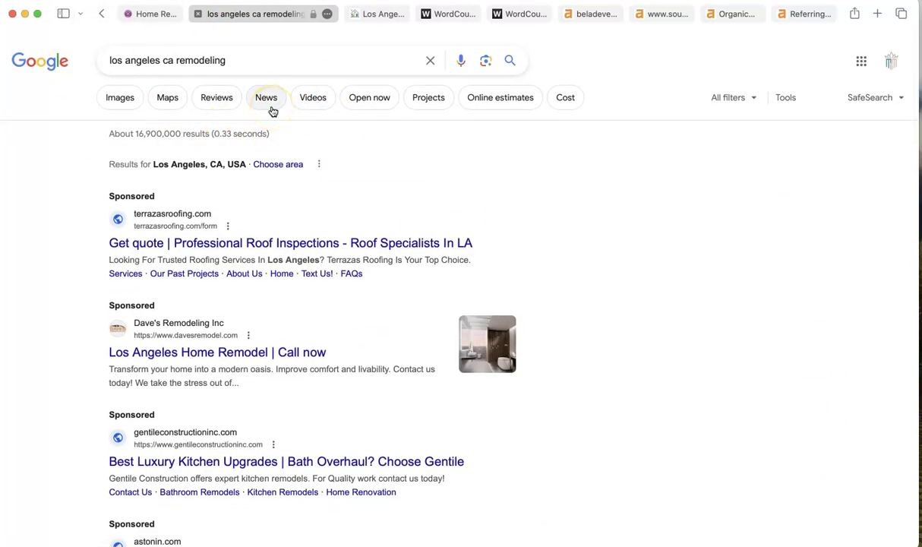
pyautogui.scroll(-1, 272, 112)
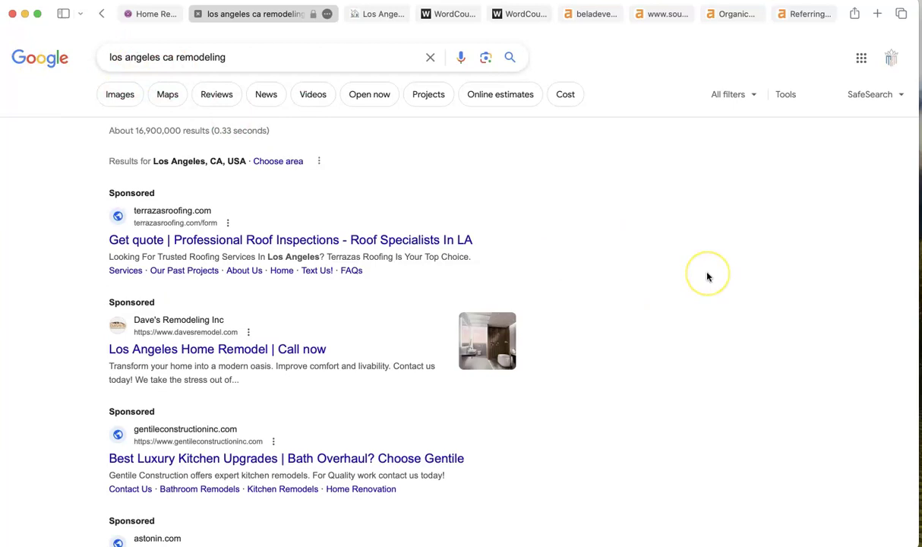
pyautogui.scroll(-4, 708, 276)
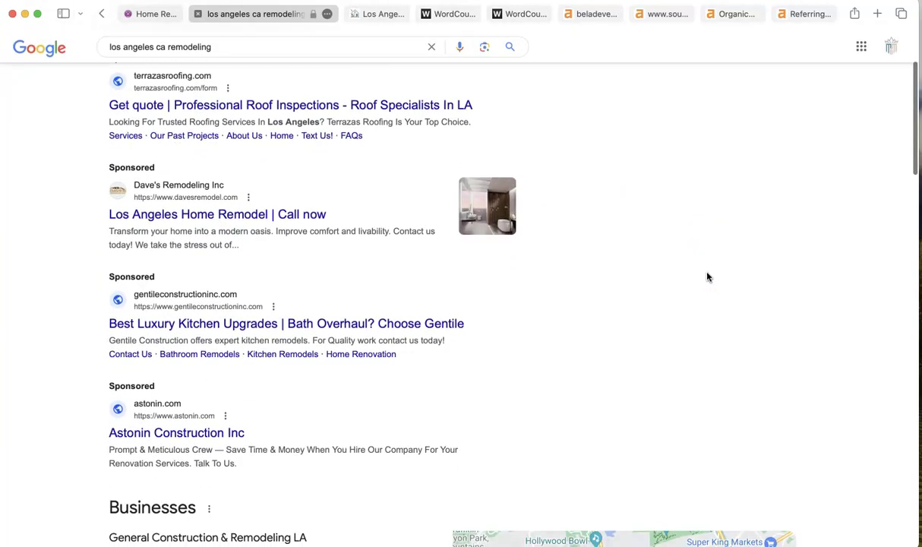
pyautogui.scroll(1, 708, 277)
pyautogui.click(714, 277)
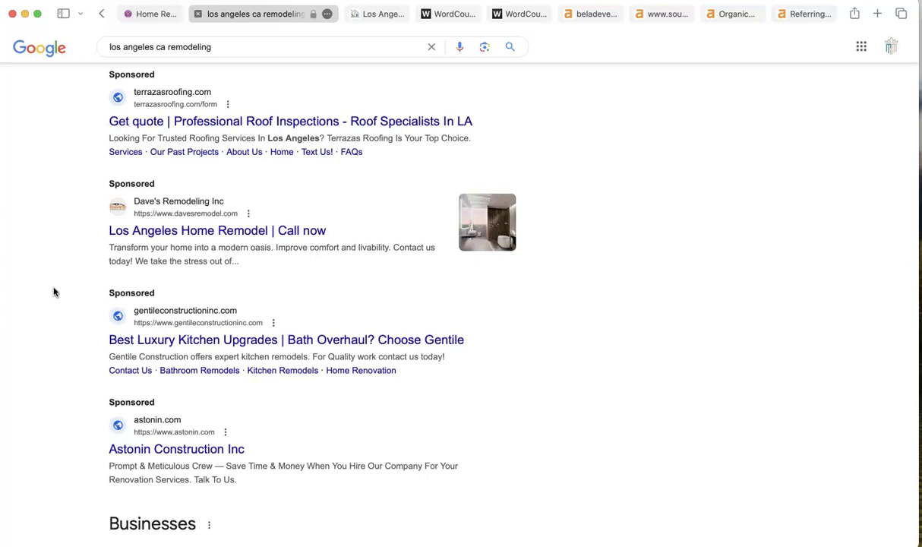
pyautogui.scroll(-5, 54, 292)
pyautogui.scroll(-3, 54, 292)
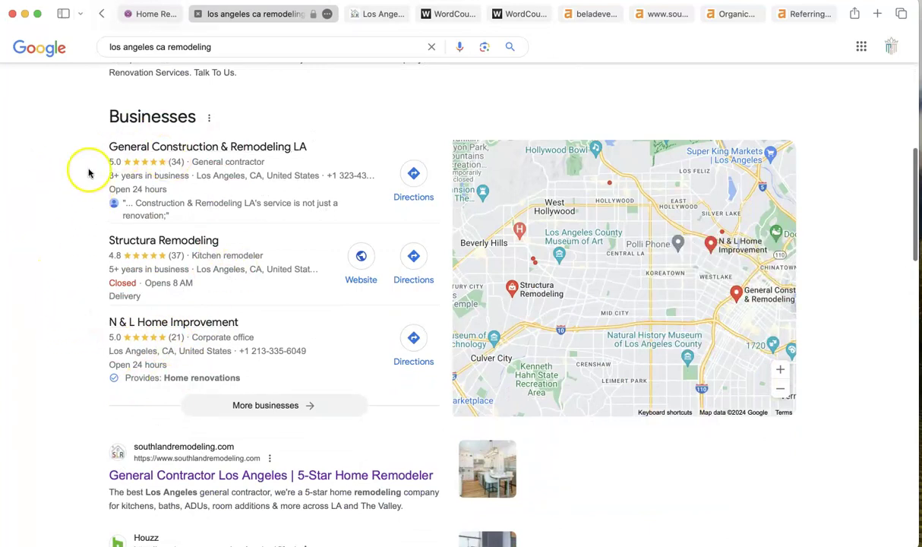
pyautogui.scroll(-1, 90, 171)
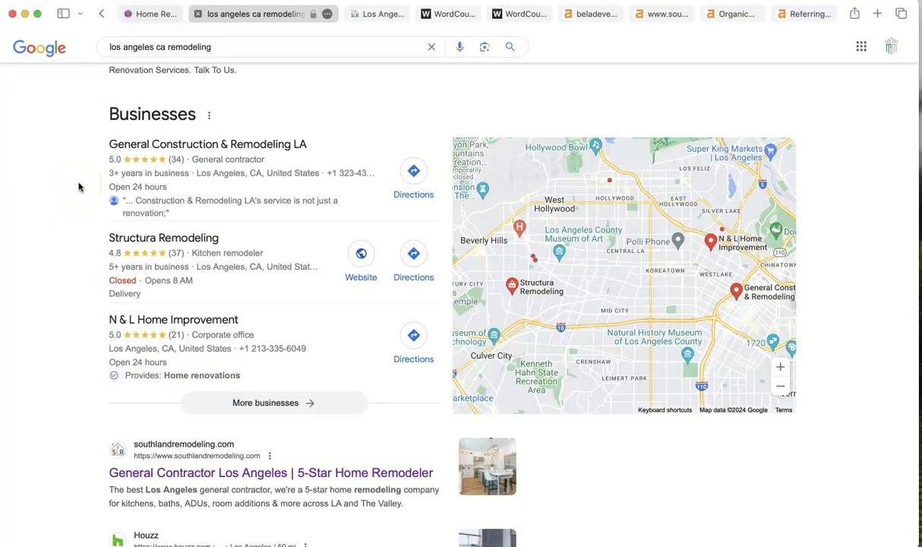
# - Compare the sponsored ads, the map listings and the organic results in the "los angeles ca remodeling" search
pyautogui.scroll(-5, 78, 186)
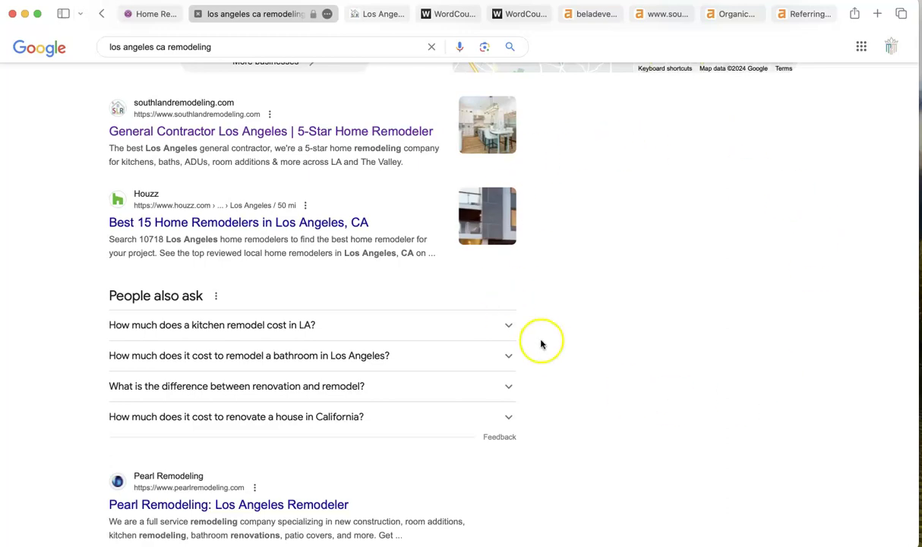
pyautogui.scroll(10, 31, 170)
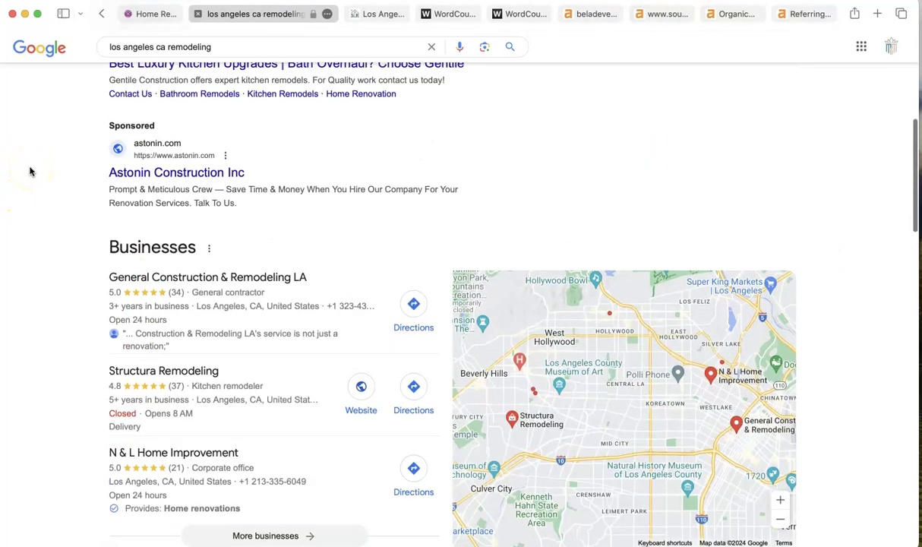
pyautogui.scroll(-4, 30, 170)
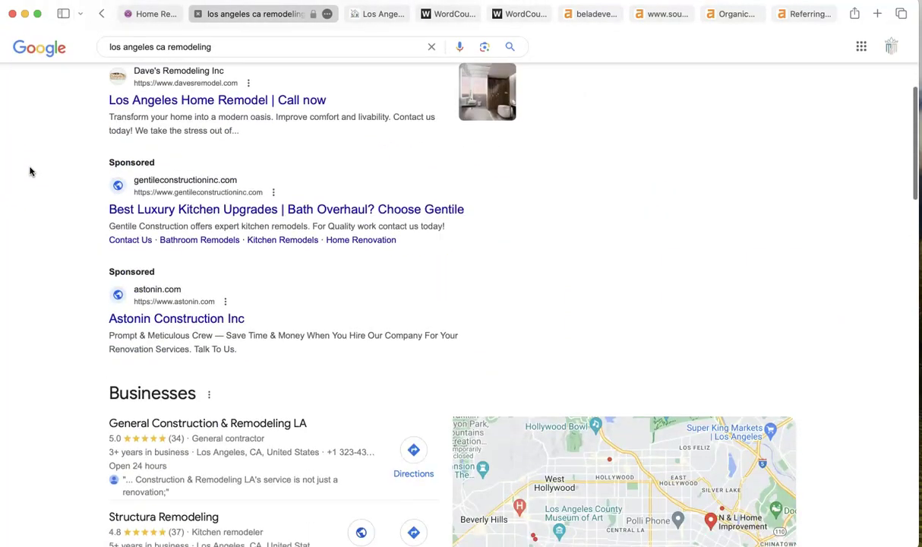
pyautogui.scroll(-5, 31, 170)
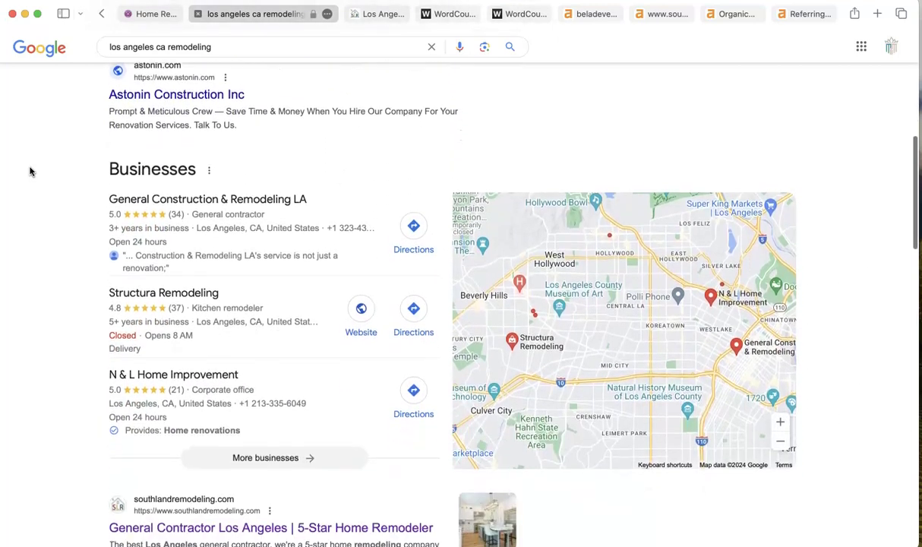
pyautogui.scroll(-3, 31, 170)
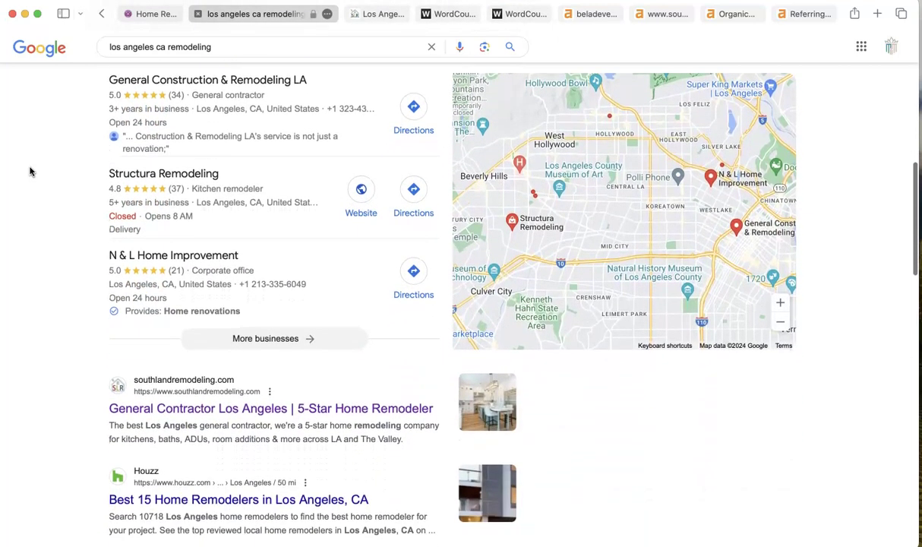
pyautogui.scroll(-2, 30, 170)
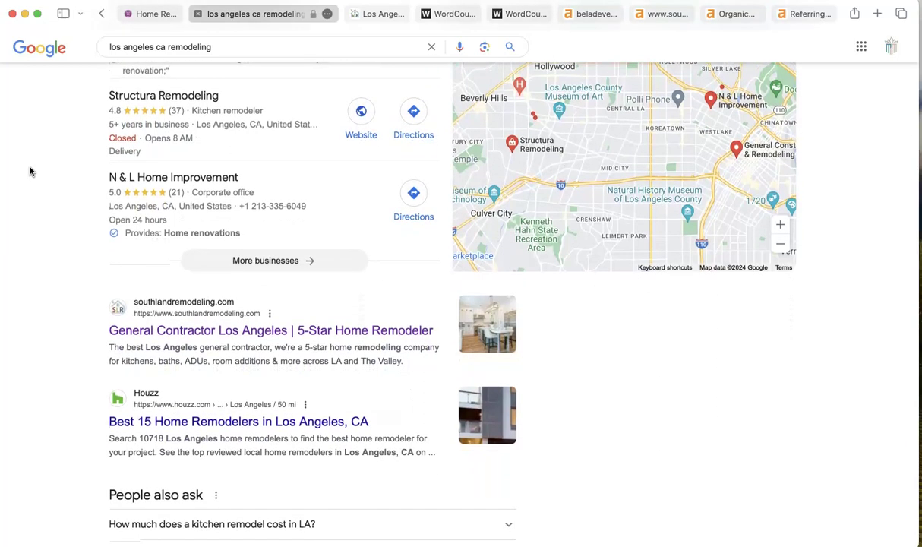
pyautogui.scroll(-5, 30, 172)
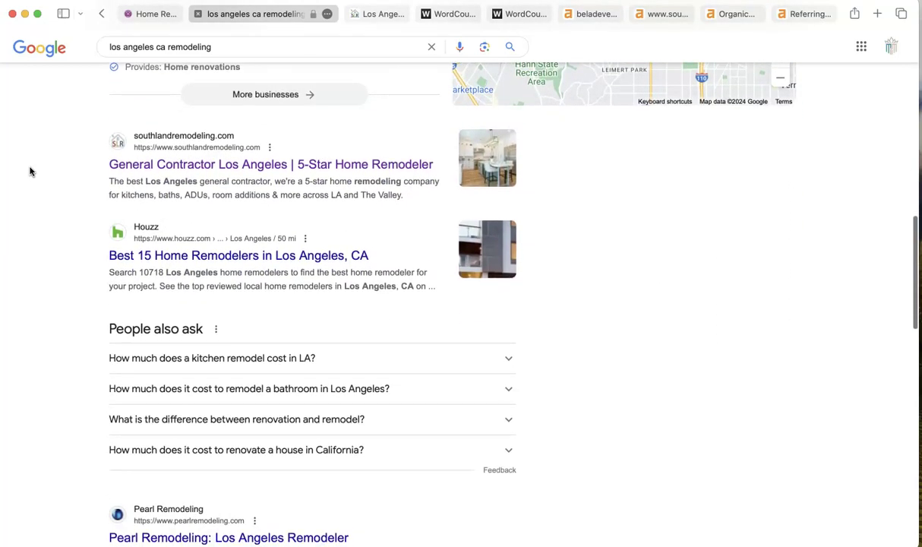
# - Examine the southlandremodeling.com and Houzz organic listings and their surrounding results
pyautogui.scroll(1, 30, 172)
pyautogui.scroll(-1, 30, 174)
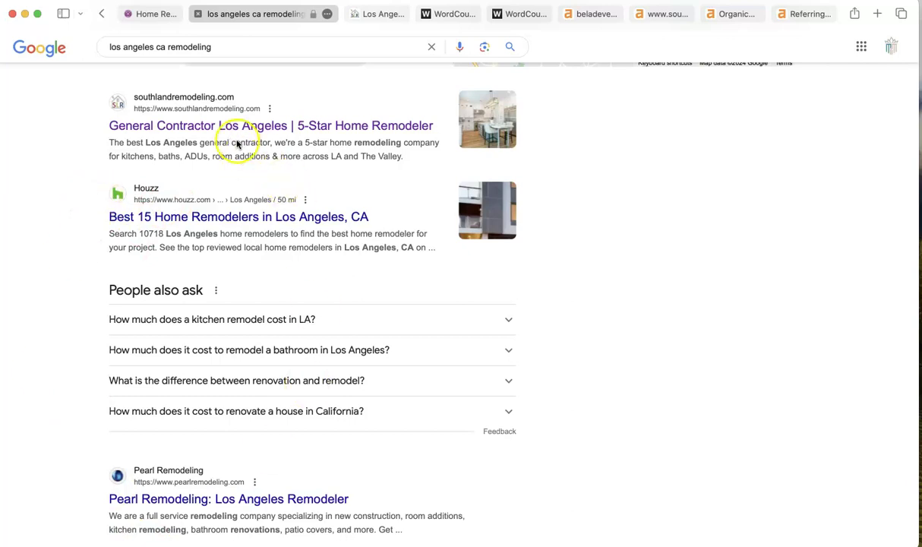
pyautogui.scroll(5, 222, 135)
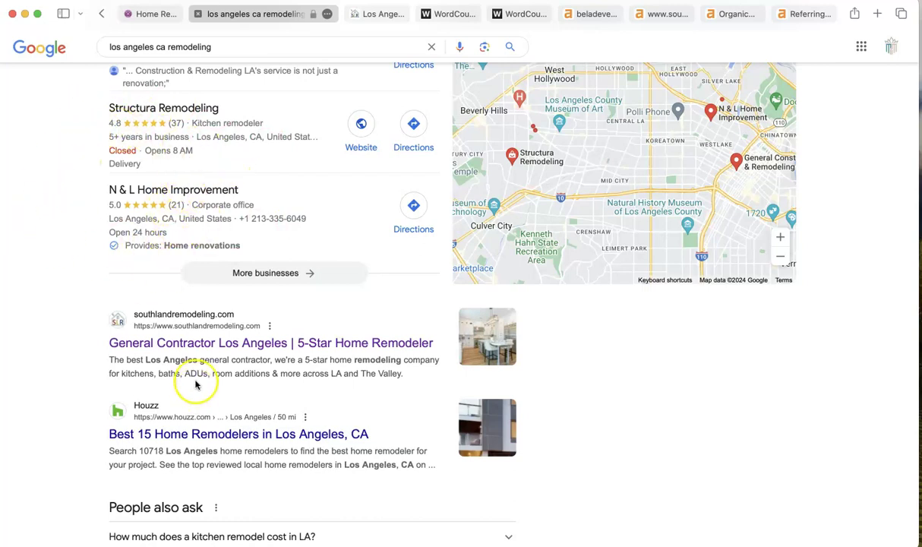
pyautogui.scroll(-4, 197, 383)
pyautogui.scroll(-2, 195, 385)
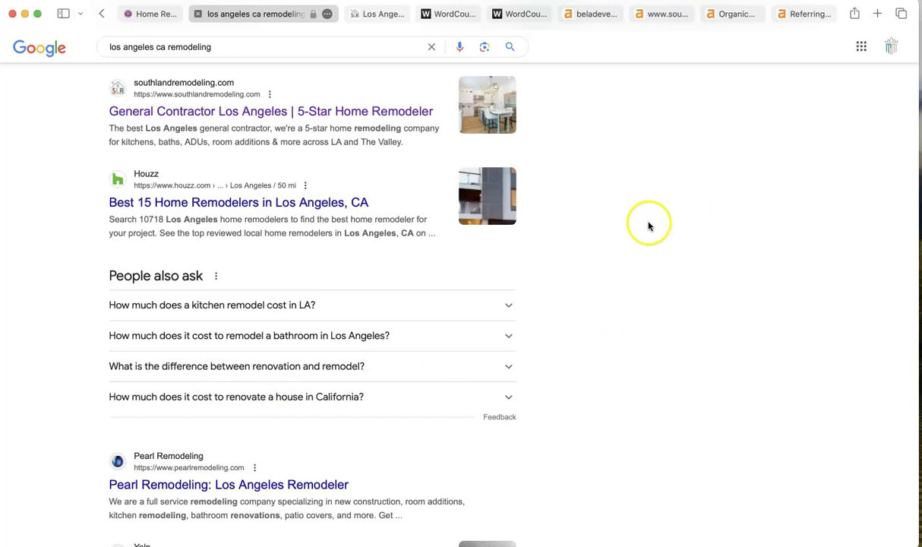
pyautogui.scroll(-1, 651, 167)
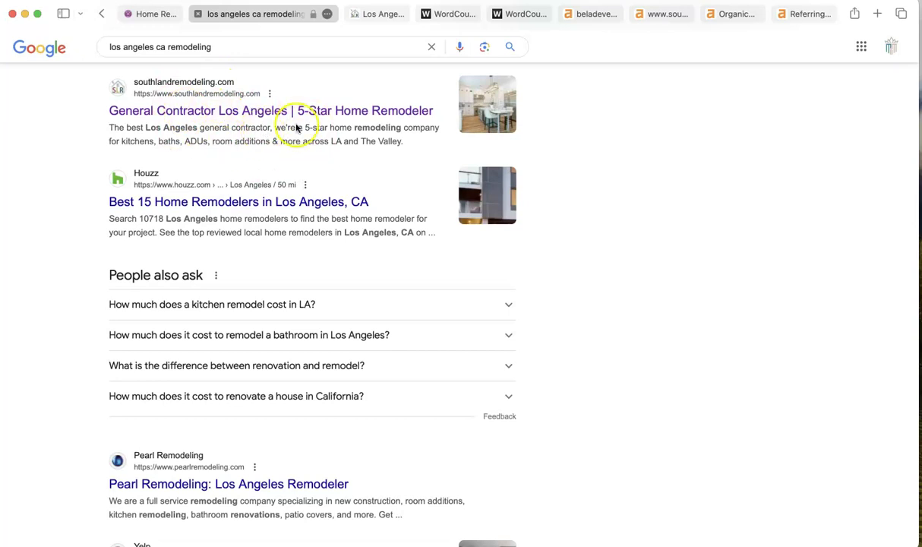
pyautogui.scroll(-1, 338, 95)
# - View the South Land Remodeling homepage, then return to the Bela Development homepage for comparison
pyautogui.click(367, 18)
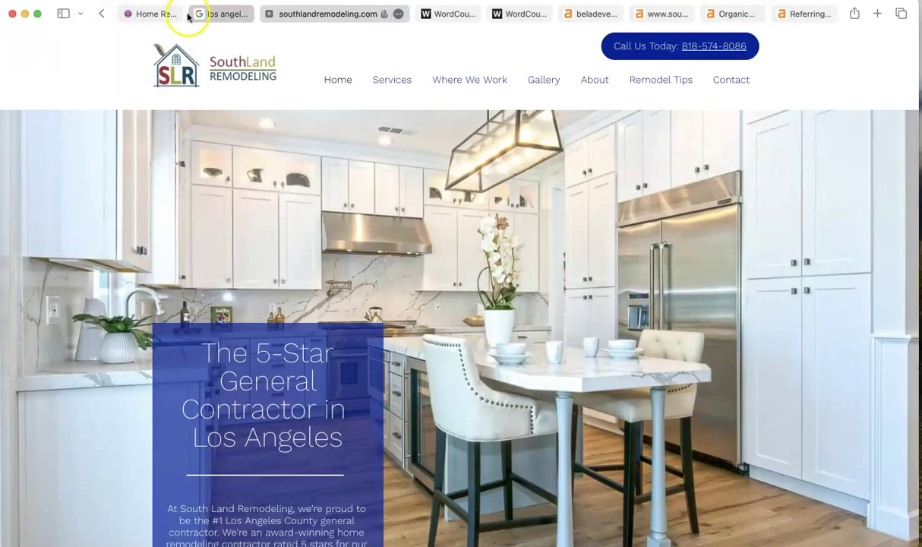
pyautogui.click(158, 15)
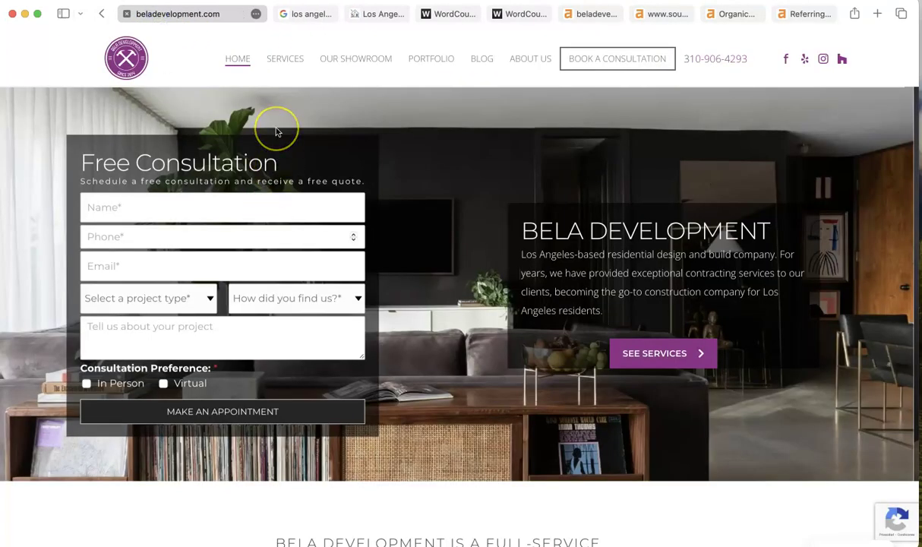
# - Copy all text from the Bela Development homepage into the first WordCounter page and view its word count
pyautogui.scroll(-1, 275, 131)
pyautogui.press('super+a')
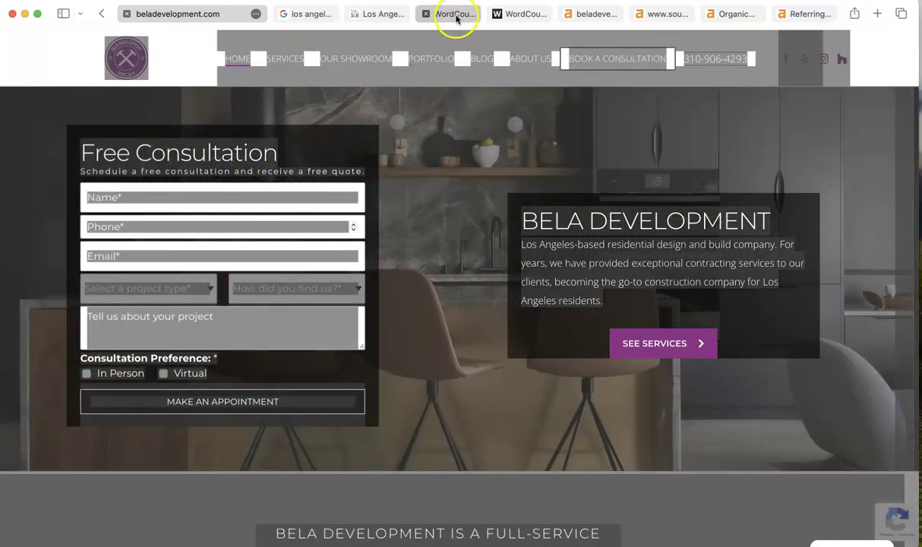
pyautogui.click(456, 18)
pyautogui.press('super+v')
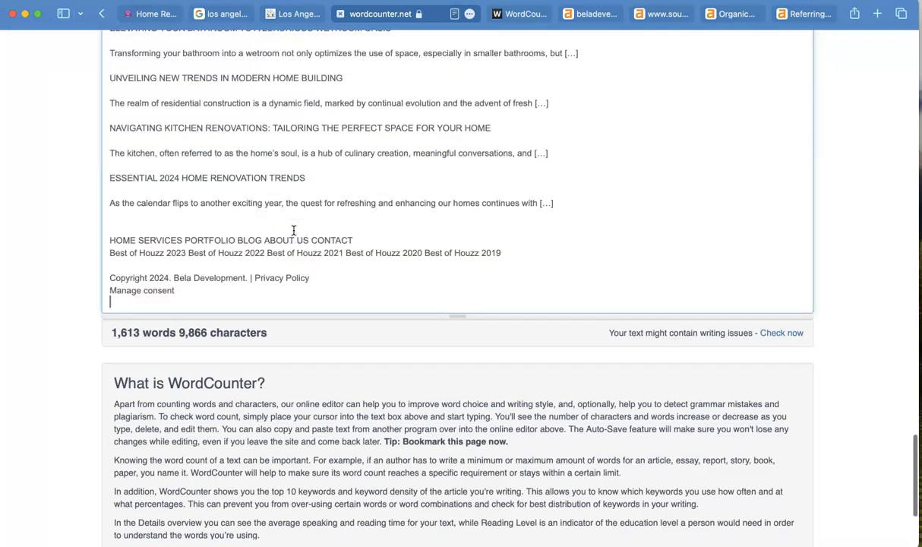
pyautogui.scroll(20, 354, 215)
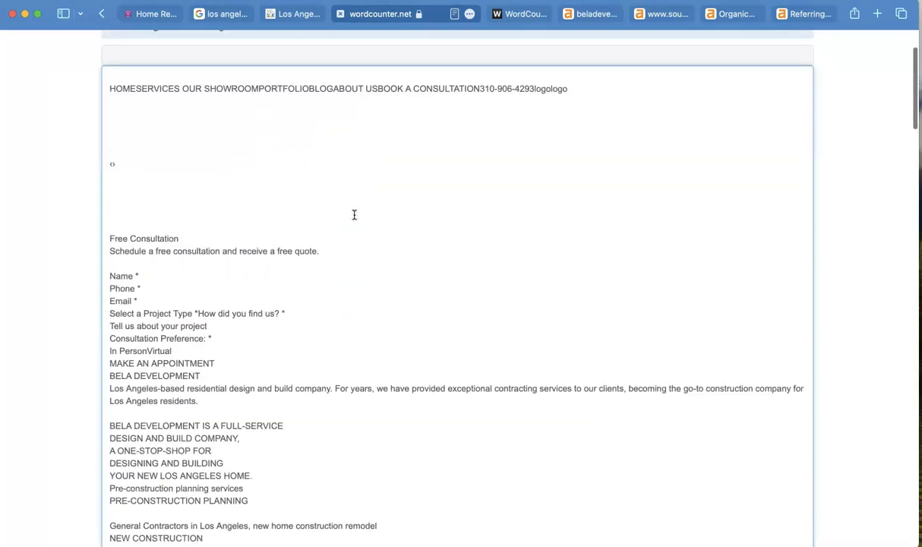
pyautogui.scroll(-1, 193, 142)
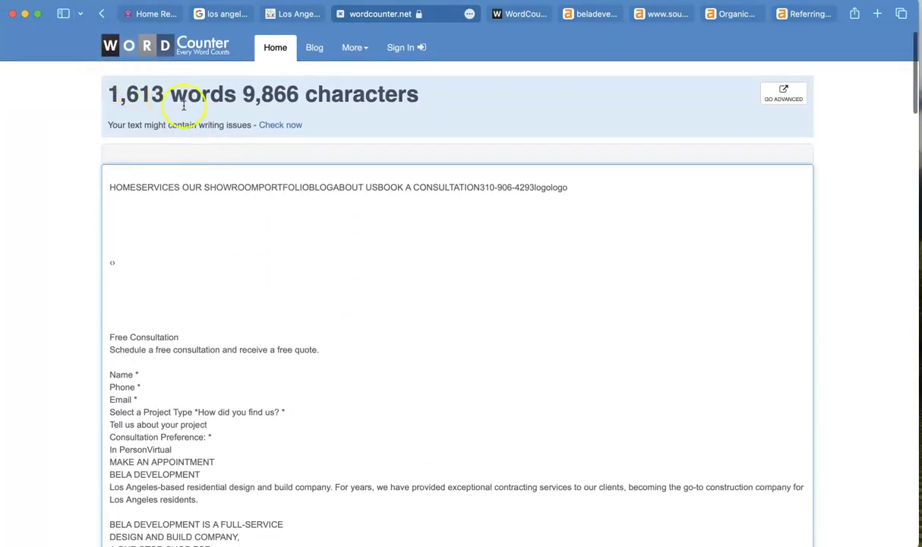
# - Copy all text from the South Land Remodeling homepage into the second, empty WordCounter page and view its word count
pyautogui.click(294, 14)
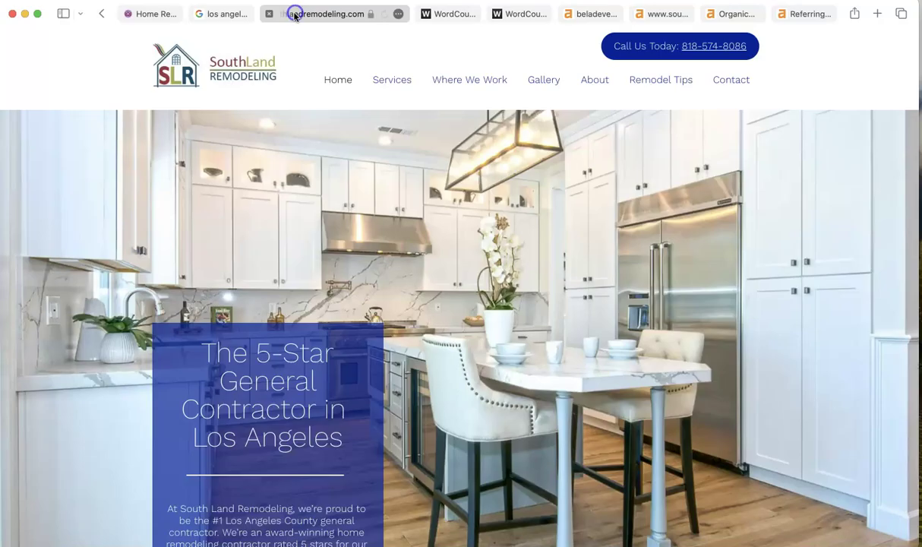
pyautogui.press('super+a')
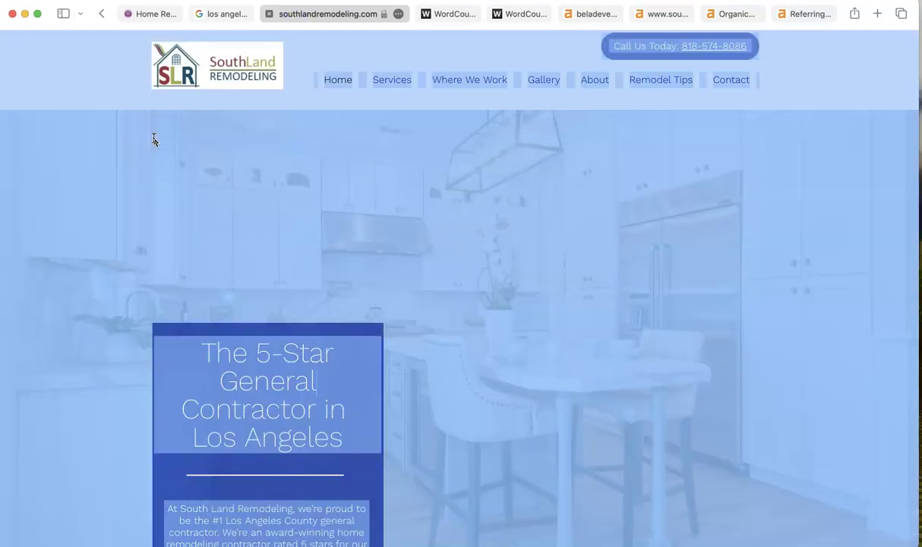
pyautogui.click(521, 13)
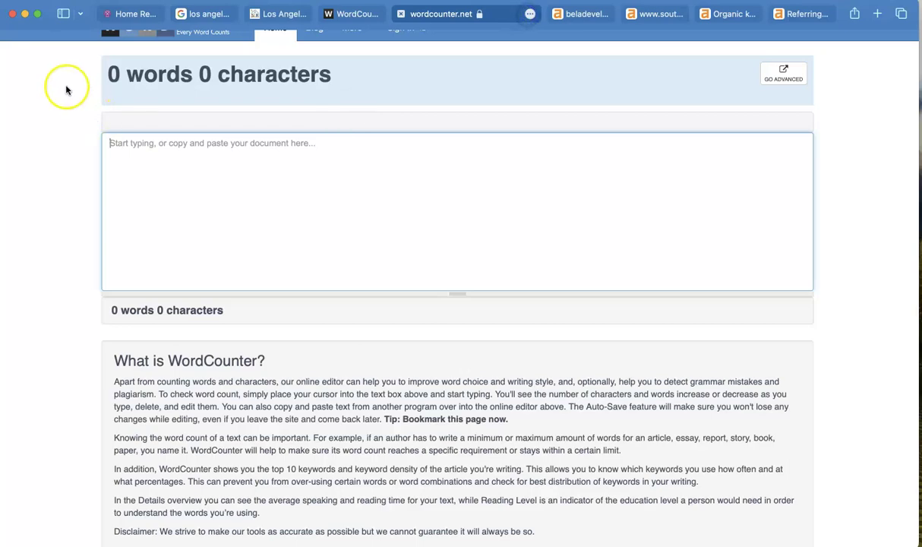
pyautogui.press('super+v')
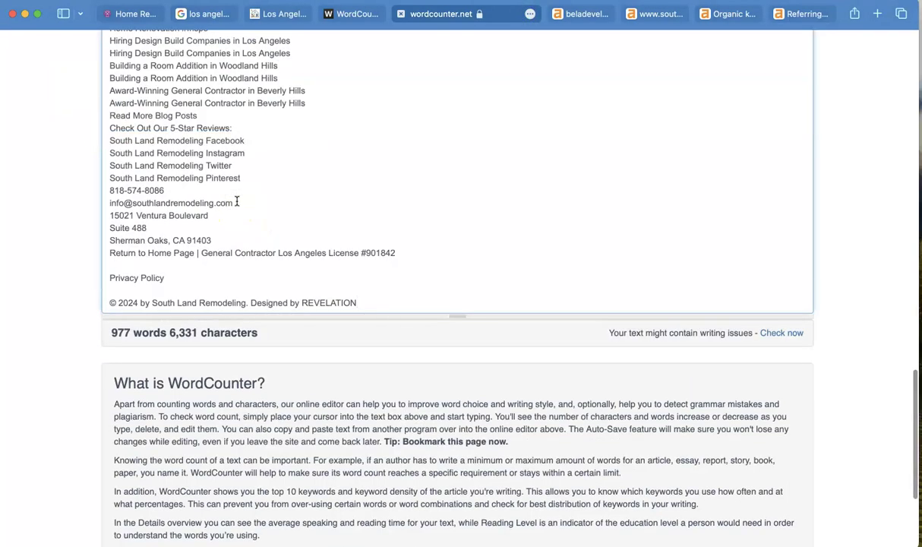
pyautogui.scroll(20, 237, 201)
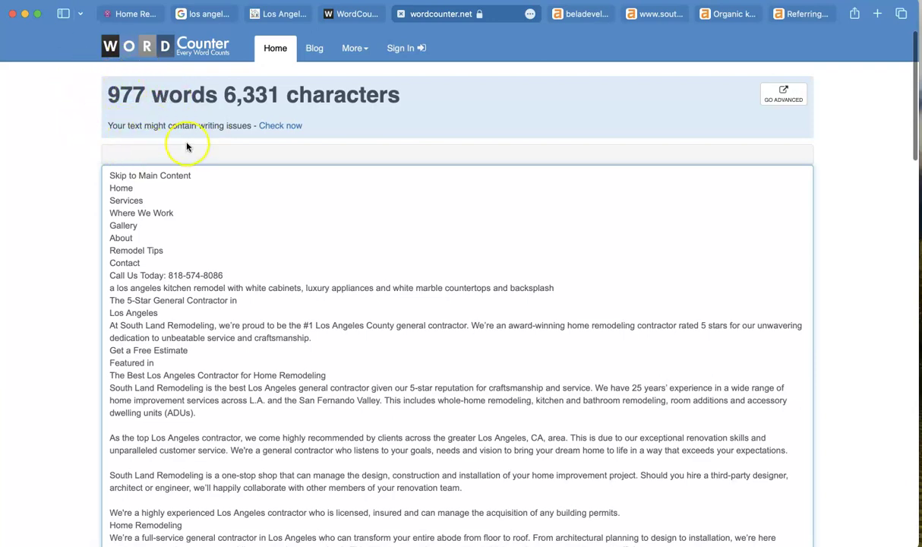
# - Compare the word counts of the South Land Remodeling and Bela Development homepages in WordCounter
pyautogui.scroll(-1, 199, 92)
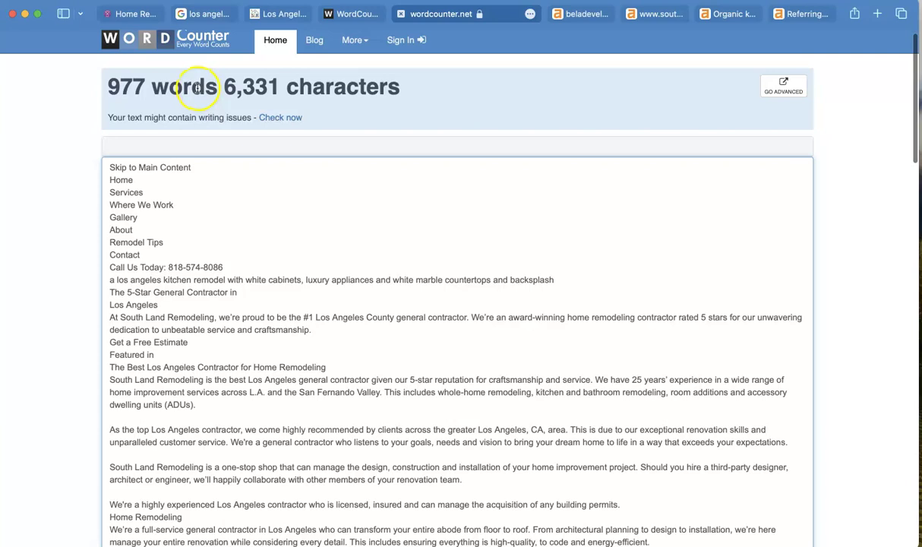
pyautogui.scroll(-1, 197, 88)
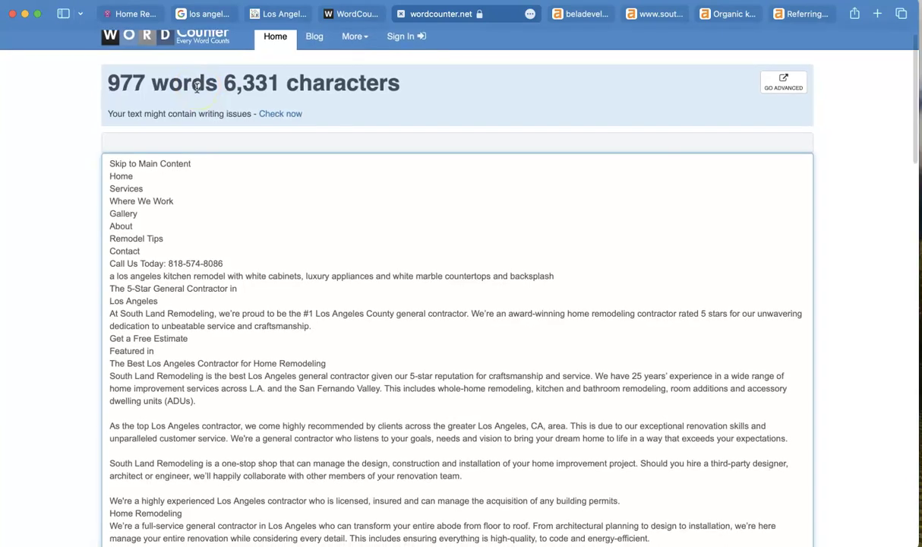
pyautogui.scroll(1, 304, 76)
pyautogui.click(364, 14)
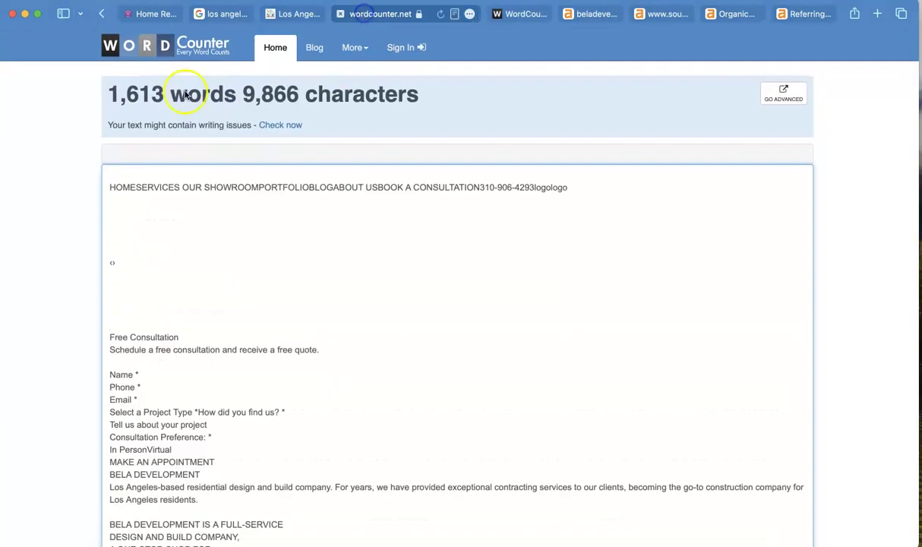
pyautogui.click(531, 14)
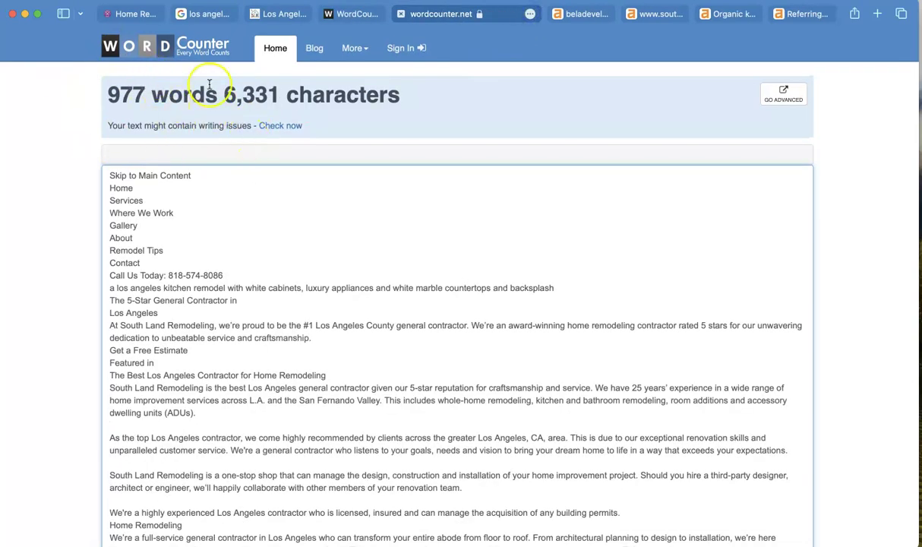
# - Switch to Ahrefs and compare the backlink and organic search metrics in the beladevelopment.com and southlandremodeling.com overviews, briefly revisiting the Google results
pyautogui.click(583, 14)
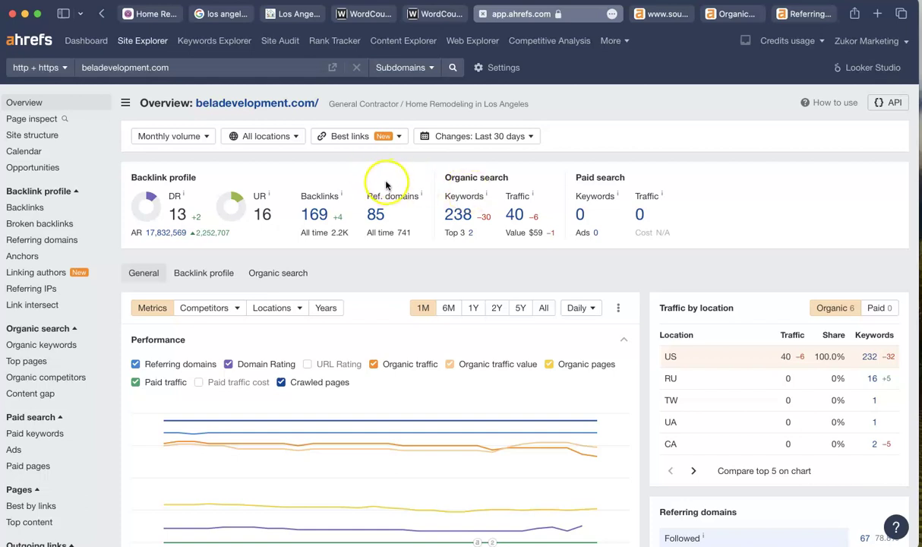
pyautogui.click(225, 17)
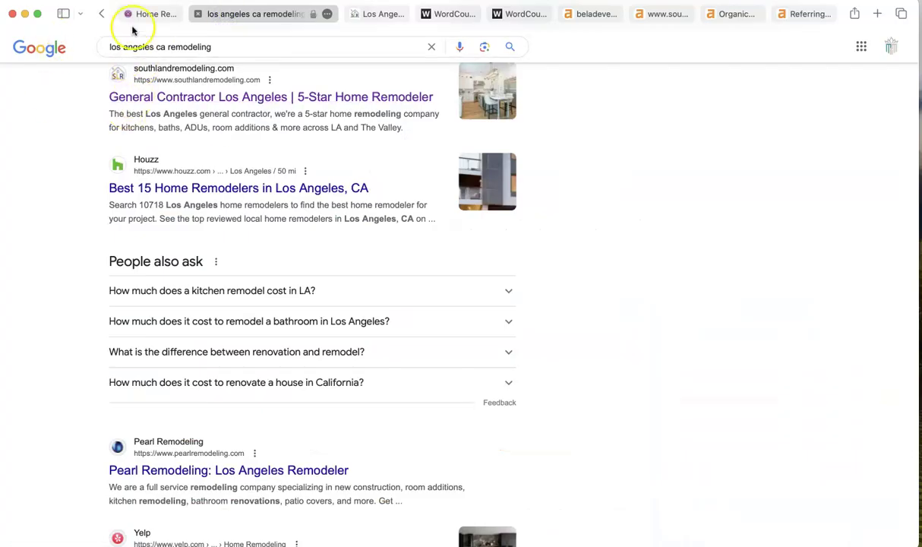
pyautogui.click(594, 15)
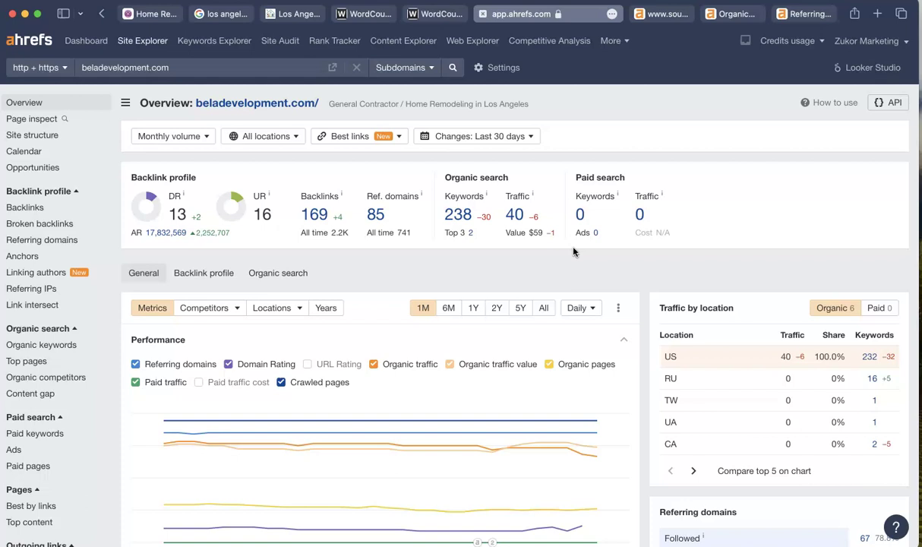
pyautogui.scroll(-1, 553, 225)
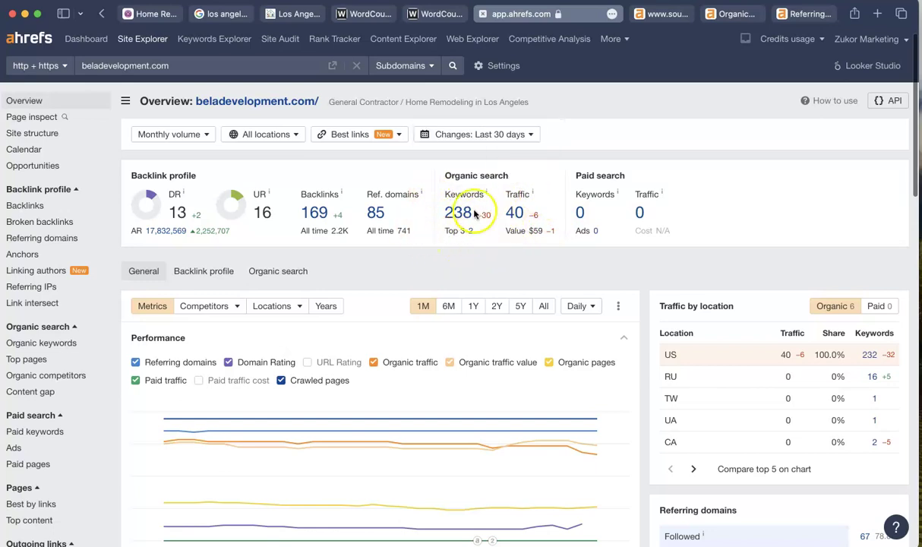
pyautogui.click(661, 13)
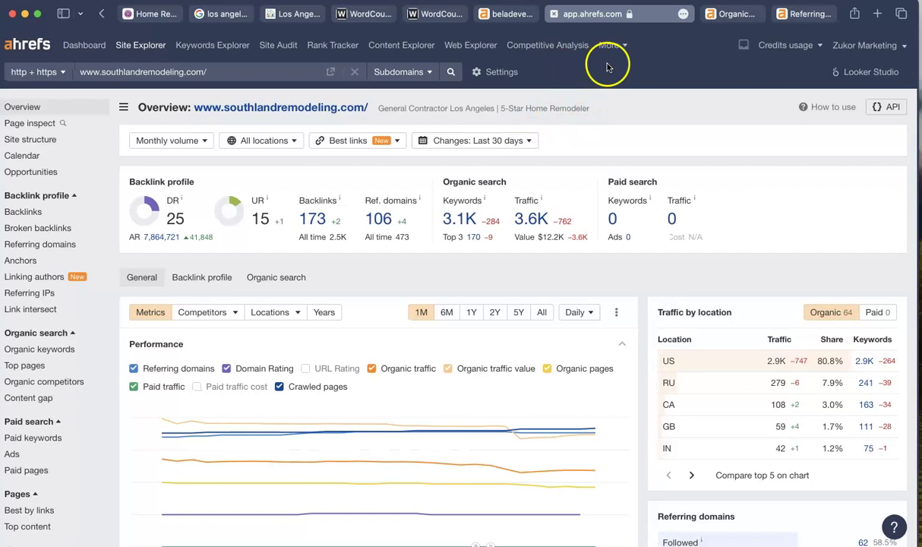
pyautogui.scroll(-1, 607, 62)
# - Open the Organic keywords report for southlandremodeling.com and examine the highest-traffic keywords with their volumes and positions
pyautogui.click(735, 14)
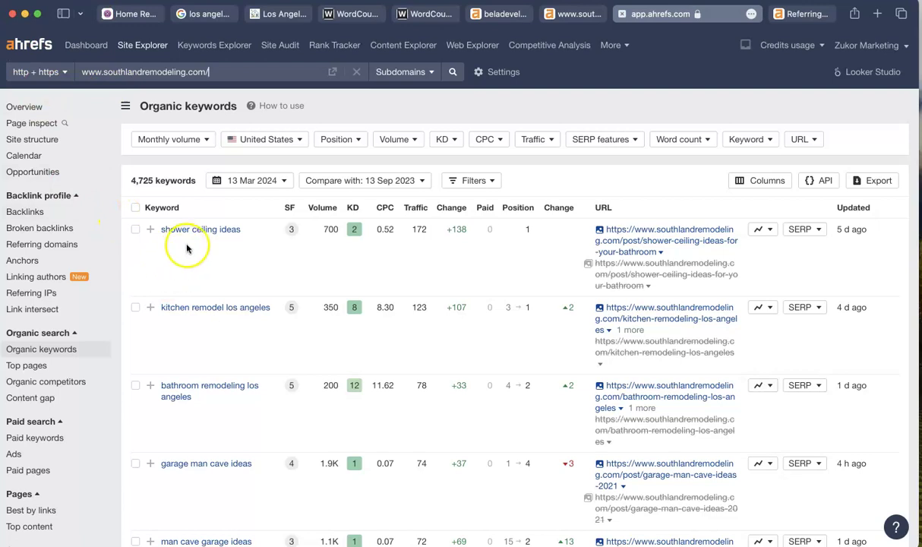
pyautogui.scroll(-1, 197, 305)
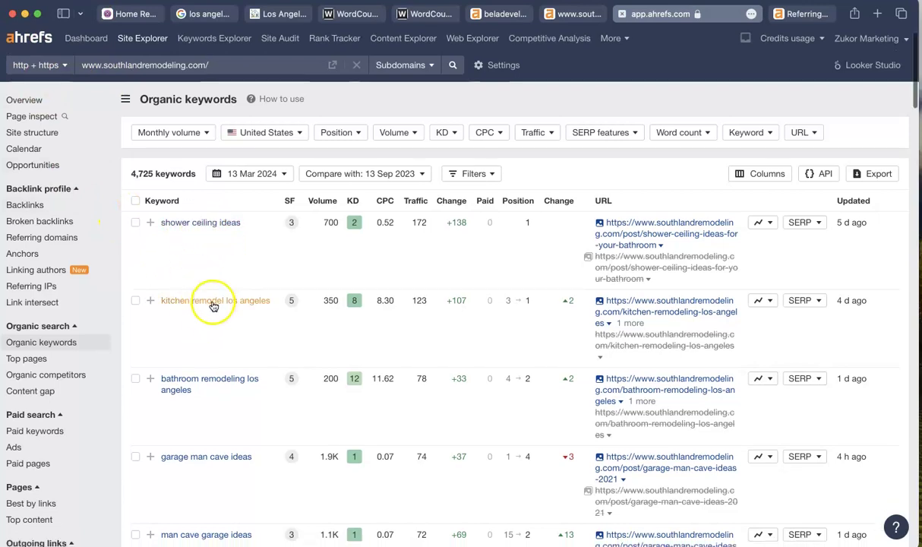
pyautogui.scroll(-5, 211, 310)
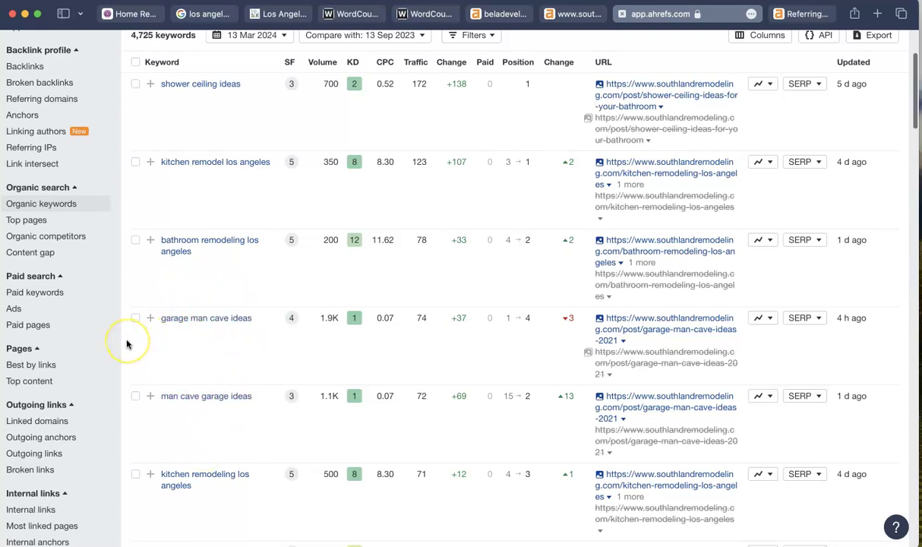
pyautogui.scroll(-1, 126, 344)
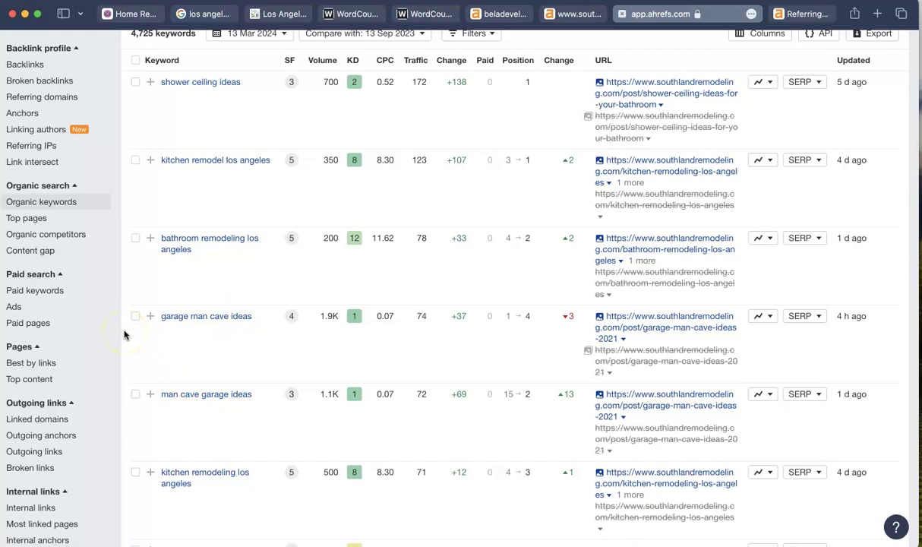
pyautogui.scroll(-3, 125, 334)
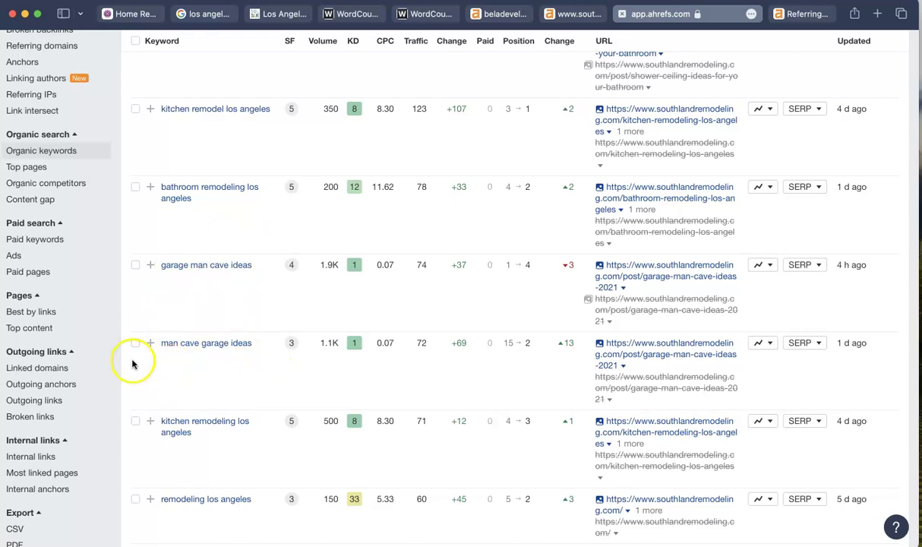
pyautogui.scroll(-10, 134, 364)
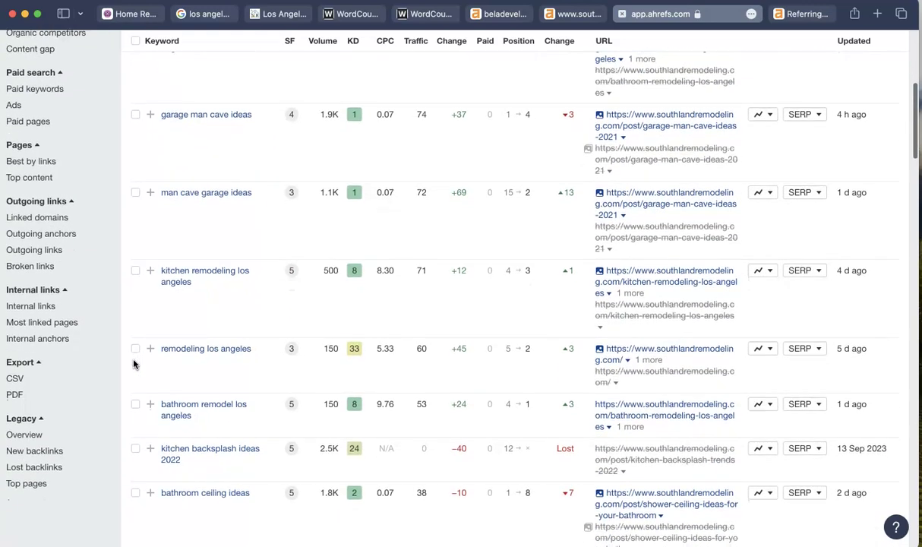
pyautogui.scroll(-1, 134, 364)
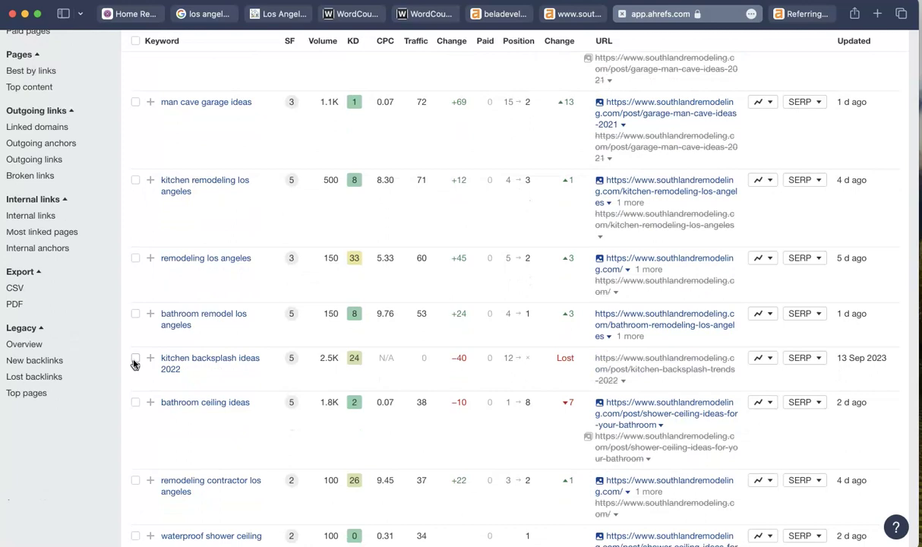
pyautogui.scroll(-4, 134, 364)
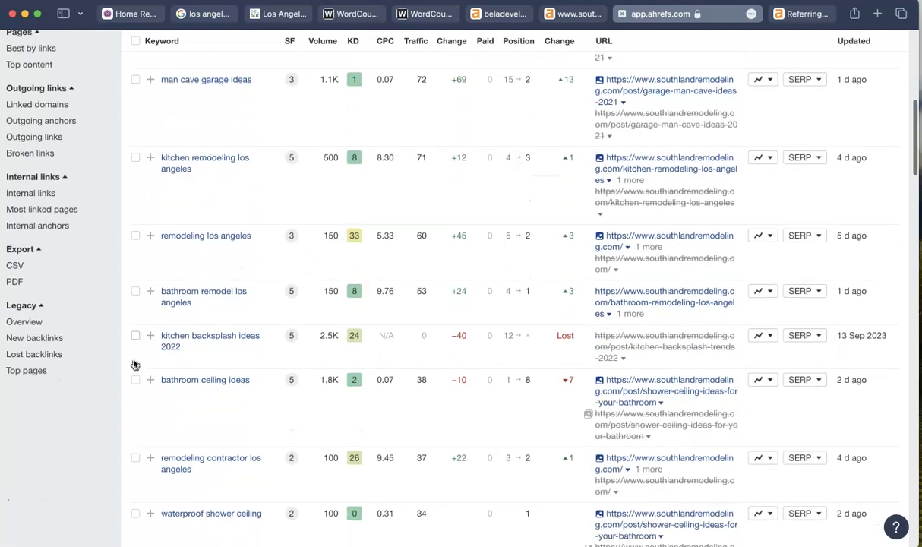
pyautogui.scroll(-1, 134, 365)
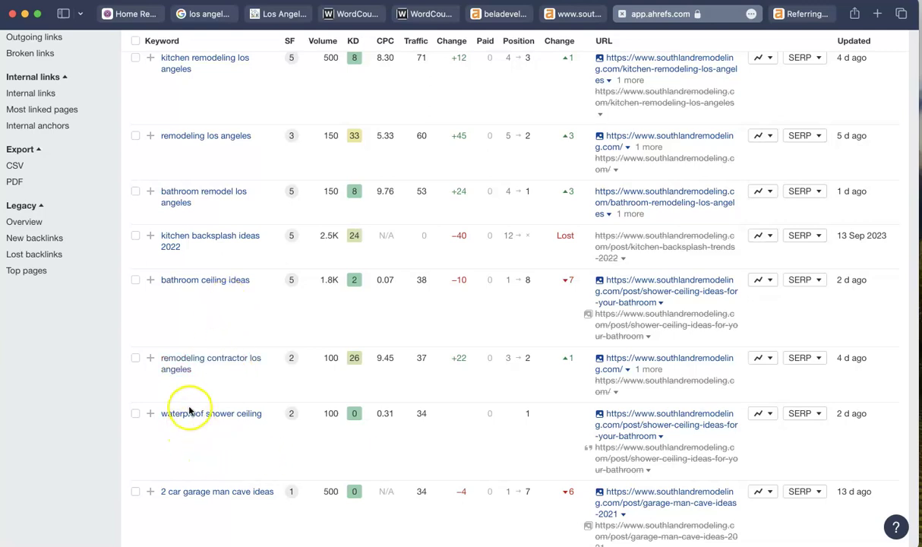
pyautogui.scroll(-5, 200, 443)
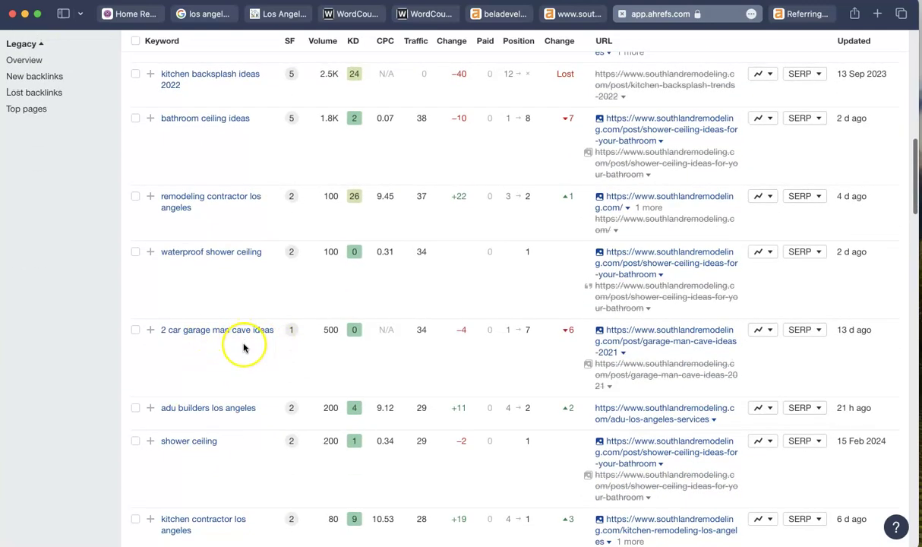
# - Examine the remaining southlandremodeling.com organic keywords down to the end of the report's first page
pyautogui.scroll(1, 221, 332)
pyautogui.scroll(12, 220, 331)
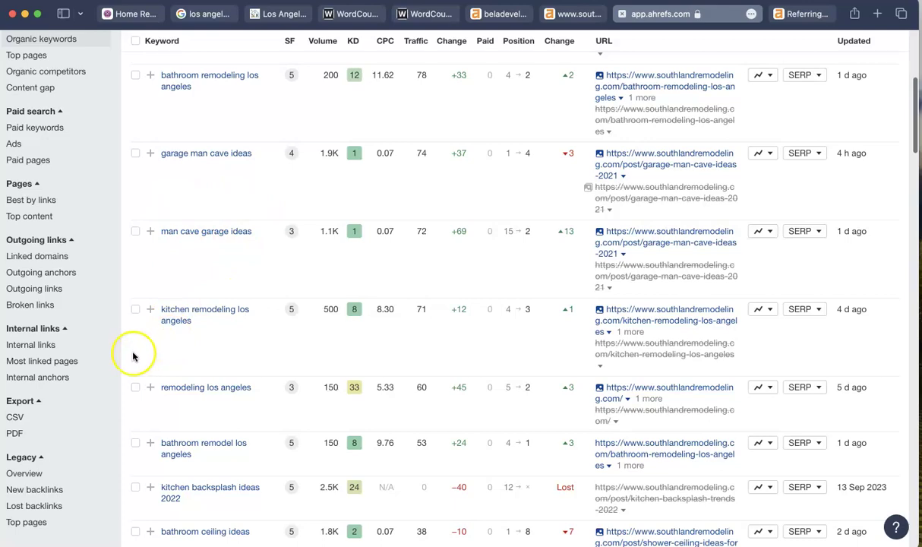
pyautogui.scroll(-20, 133, 357)
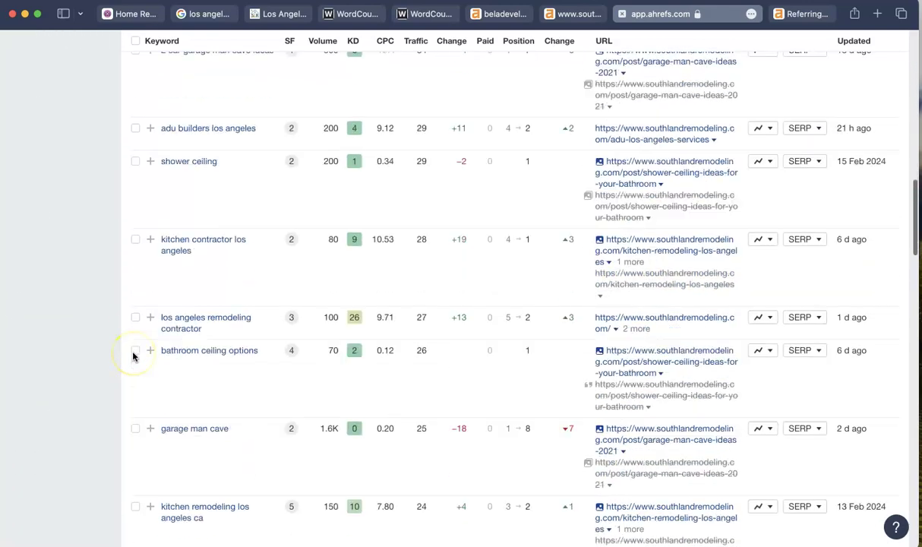
pyautogui.scroll(-20, 133, 357)
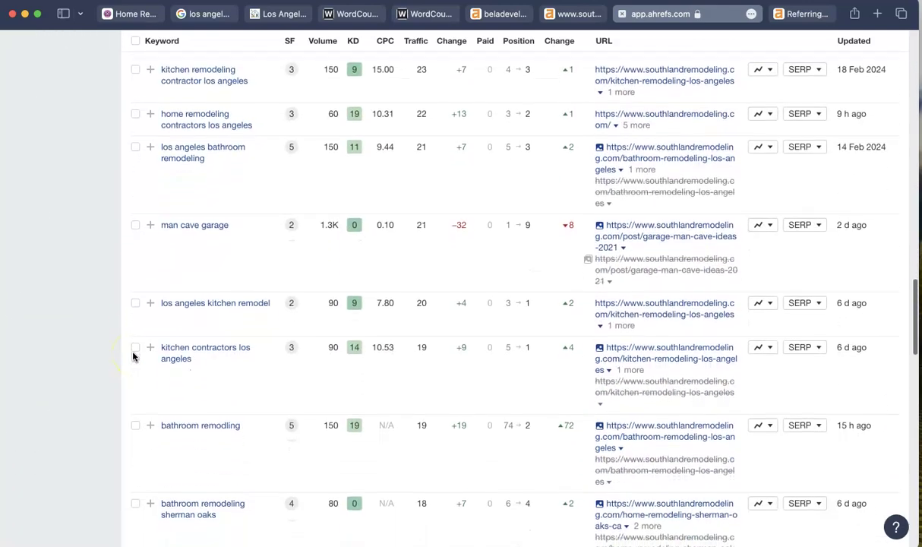
pyautogui.scroll(-20, 133, 357)
pyautogui.scroll(-15, 133, 356)
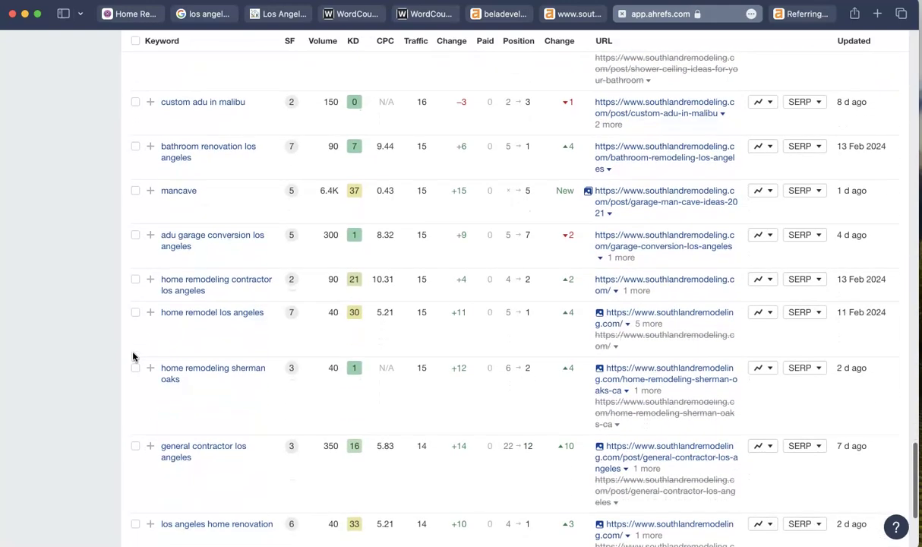
pyautogui.scroll(-6, 133, 356)
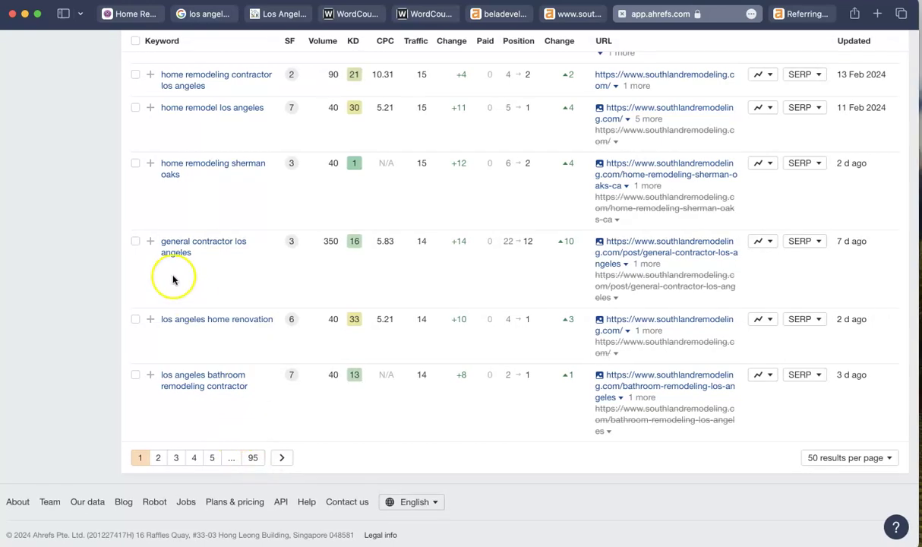
# - Return to the start of the southlandremodeling.com keyword report, then go back to the beladevelopment.com overview to examine its metrics
pyautogui.scroll(15, 174, 277)
pyautogui.scroll(3, 172, 280)
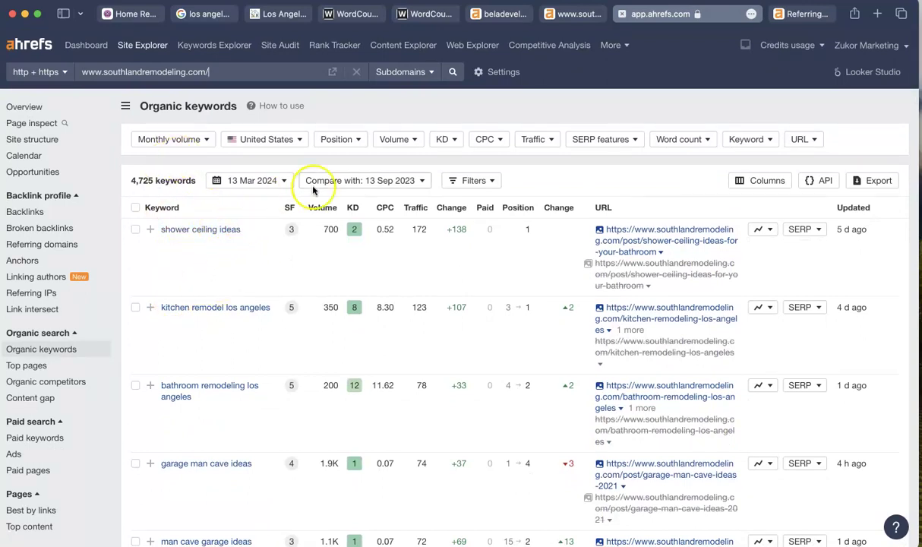
pyautogui.click(513, 14)
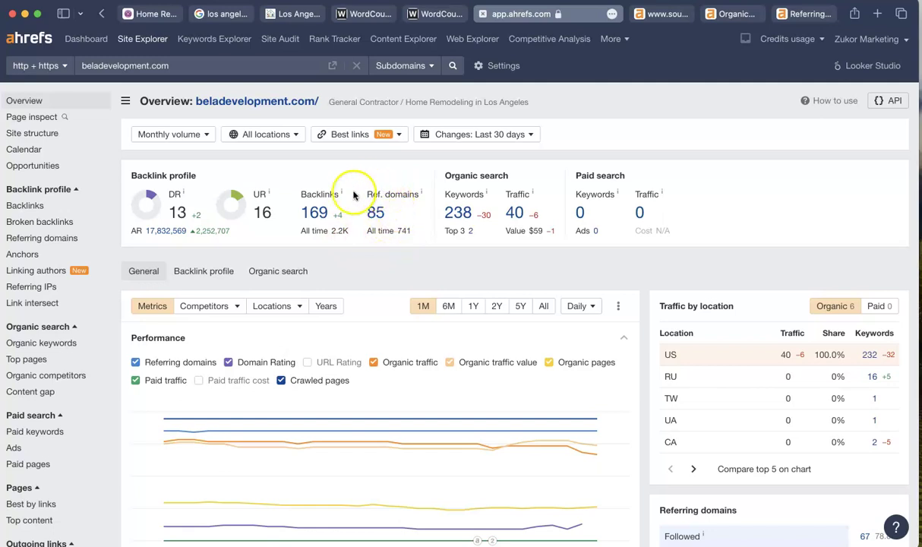
# - Compare the backlink and referring domain metrics in the beladevelopment.com and southlandremodeling.com overviews
pyautogui.scroll(-1, 353, 195)
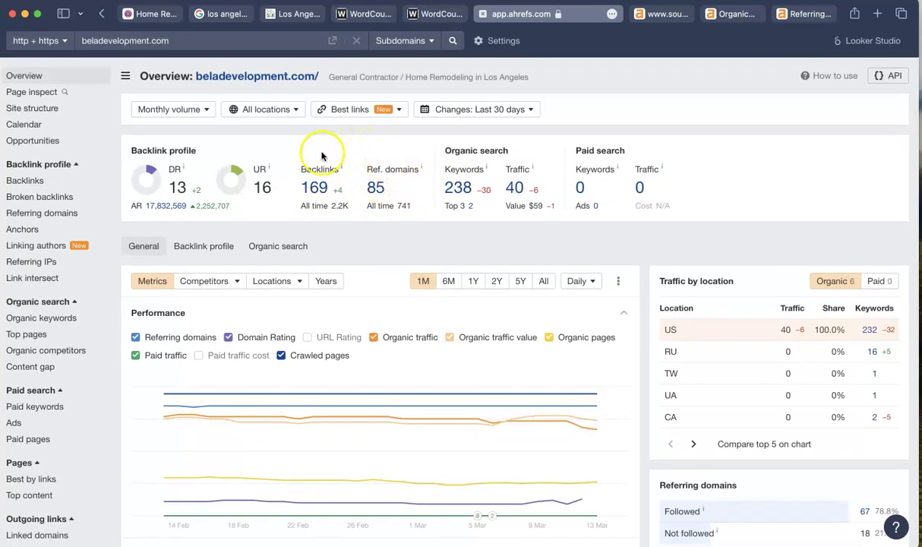
pyautogui.scroll(-1, 321, 156)
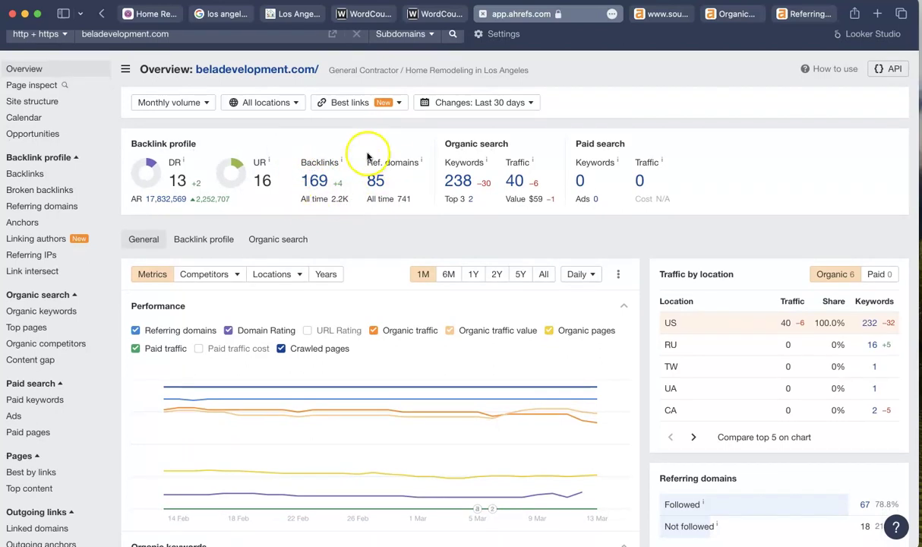
pyautogui.scroll(2, 330, 148)
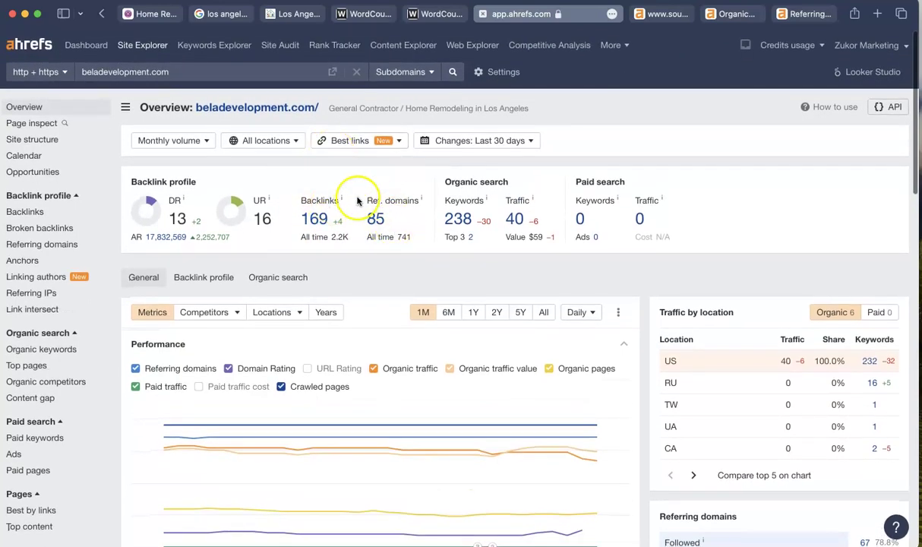
pyautogui.click(670, 13)
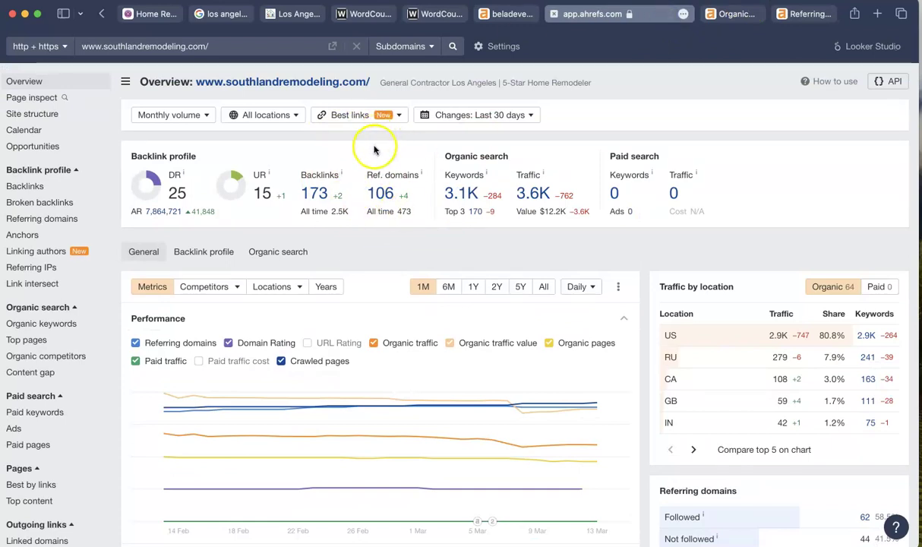
# - Open the Referring domains report for southlandremodeling.com and examine the linking sites and their Domain Rating
pyautogui.click(795, 15)
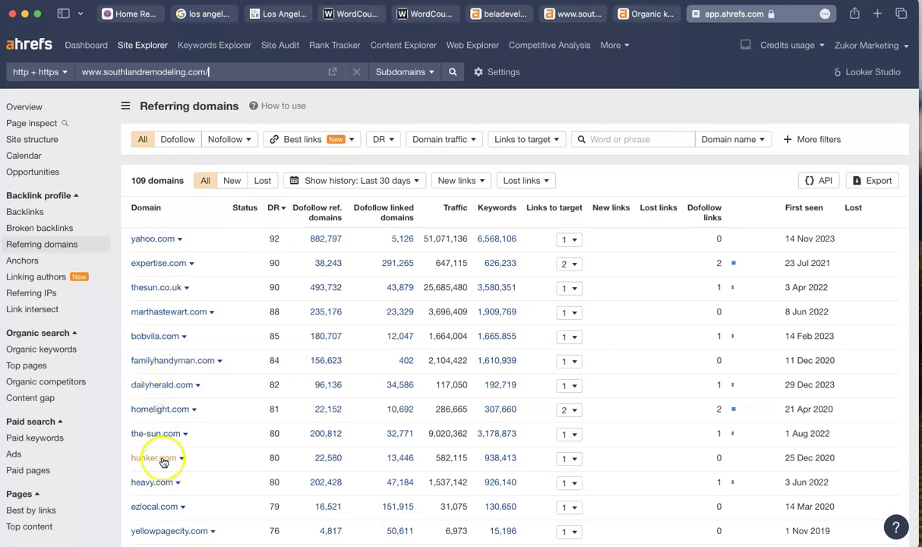
pyautogui.scroll(-2, 158, 474)
pyautogui.scroll(-1, 158, 479)
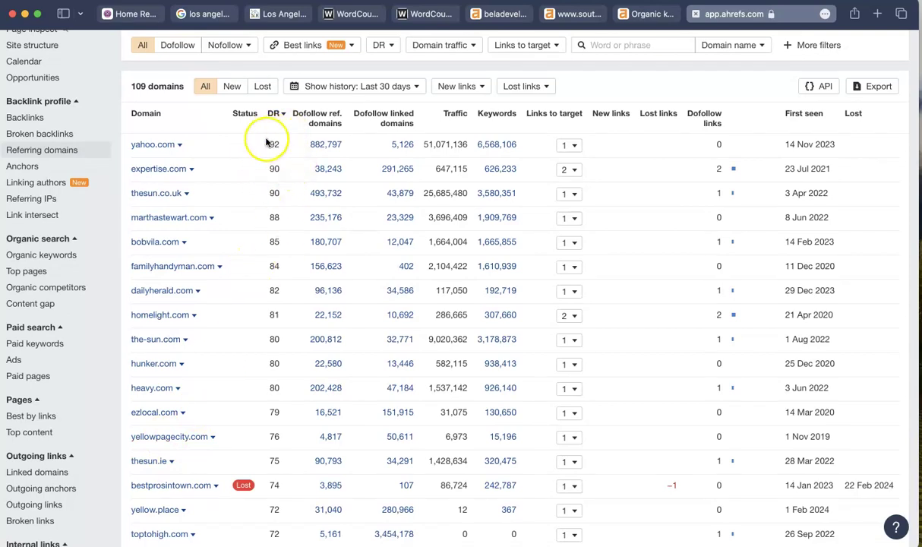
pyautogui.moveTo(280, 120)
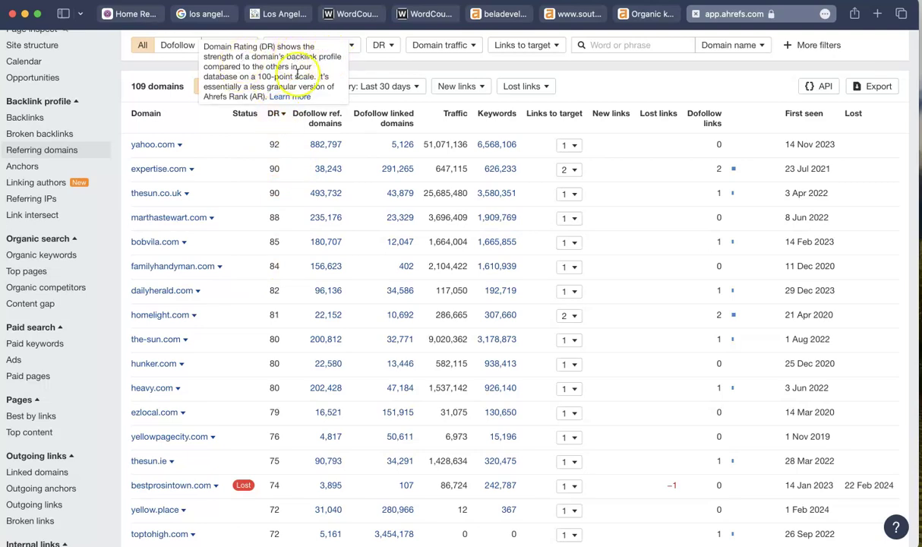
# - Check the beladevelopment.com overview metrics again and re-examine the highest-rated referring domains of southlandremodeling.com
pyautogui.click(519, 15)
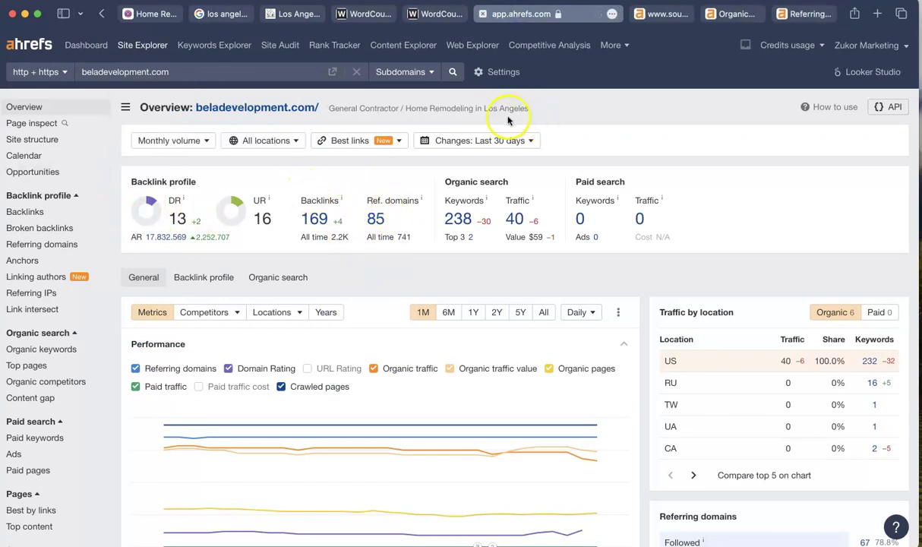
pyautogui.click(815, 15)
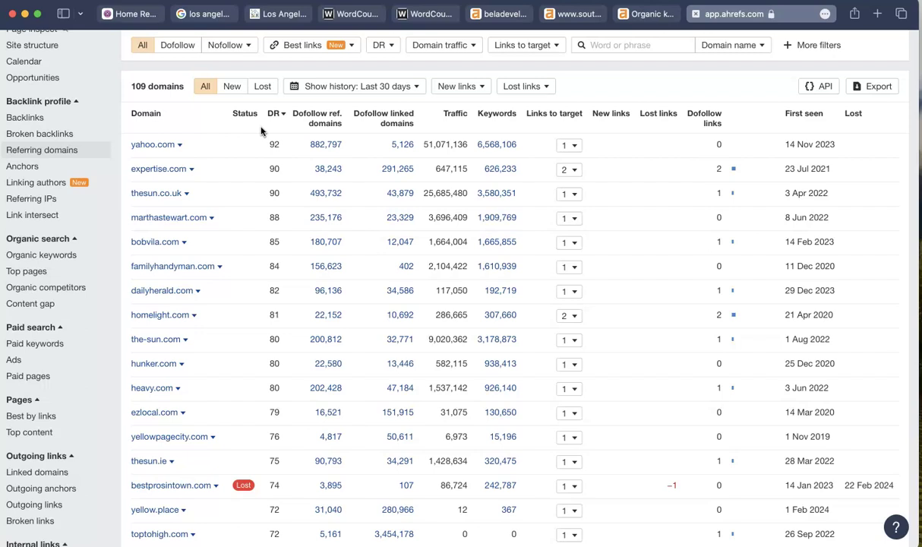
pyautogui.scroll(1, 252, 165)
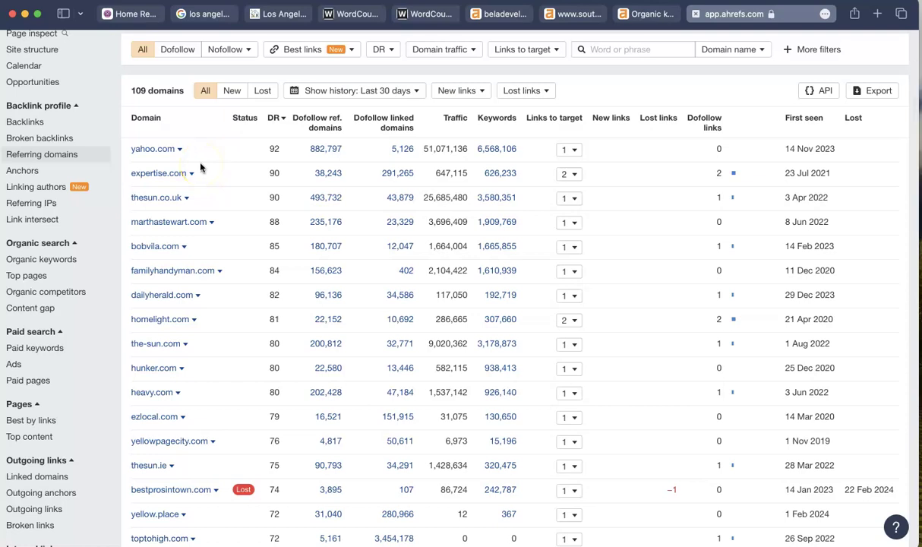
pyautogui.scroll(-1, 201, 167)
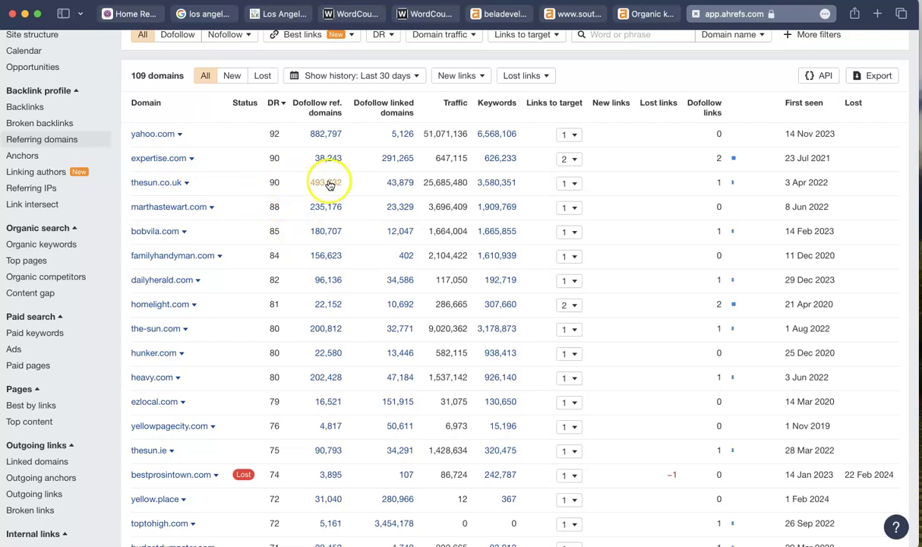
pyautogui.scroll(-1, 329, 184)
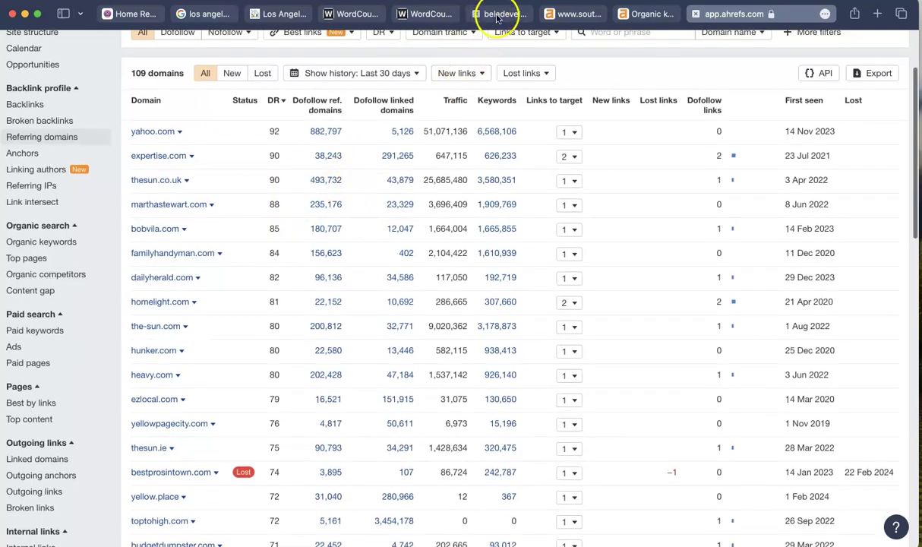
# - Compare organic keywords, traffic and traffic value between the beladevelopment.com and southlandremodeling.com overviews
pyautogui.click(497, 15)
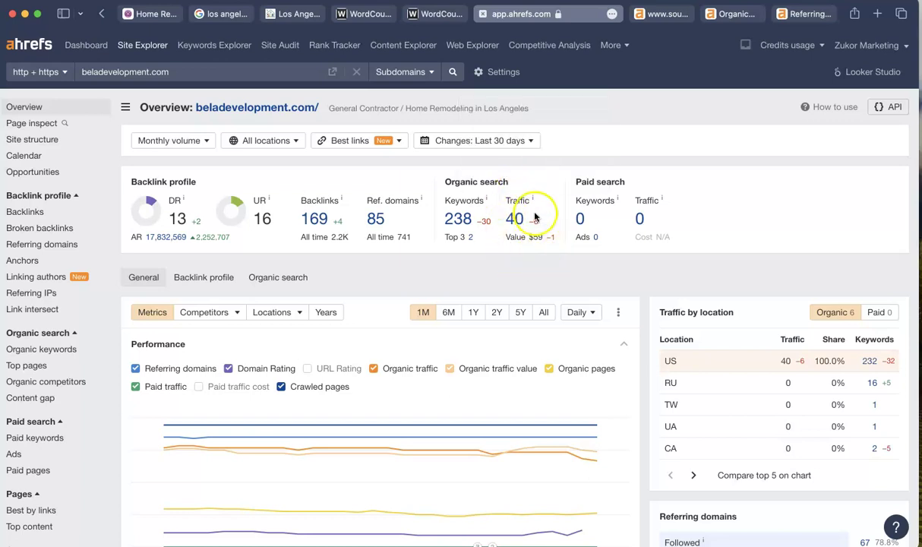
pyautogui.click(672, 14)
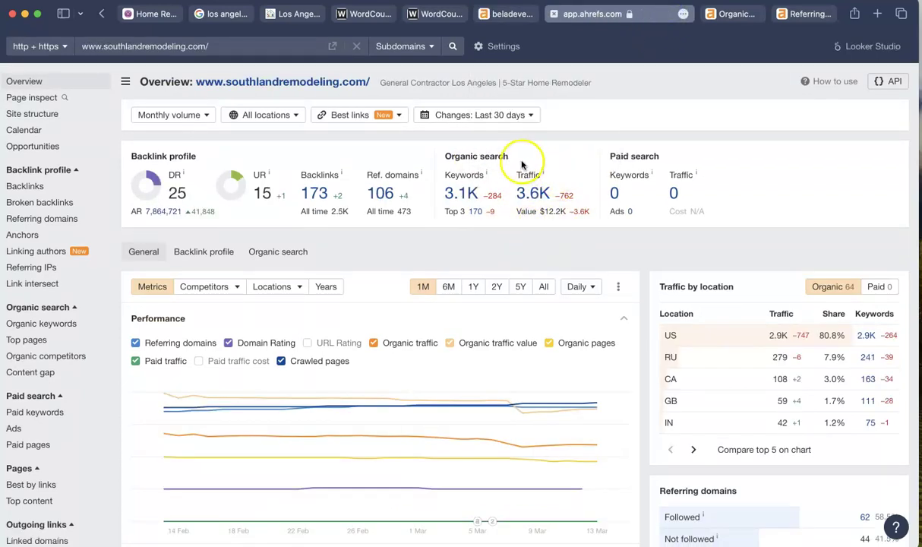
pyautogui.scroll(2, 521, 165)
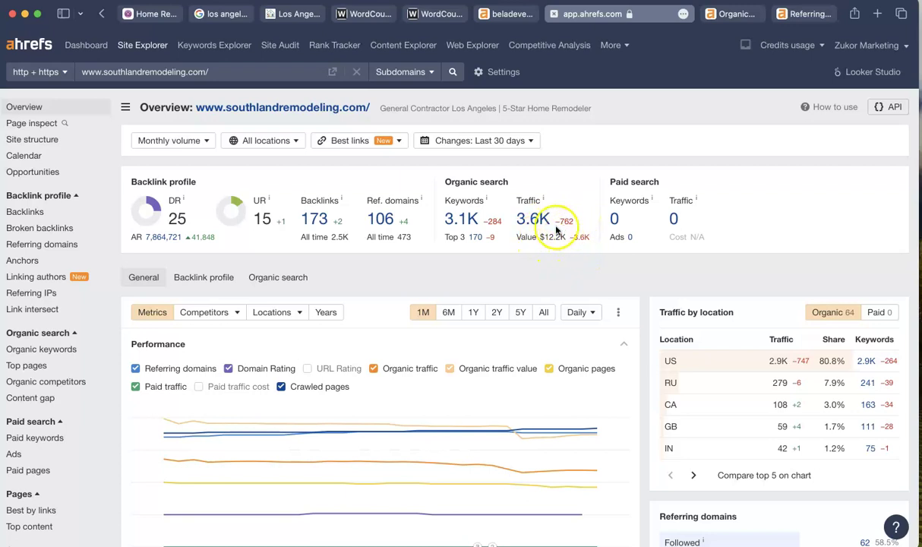
pyautogui.scroll(-1, 584, 248)
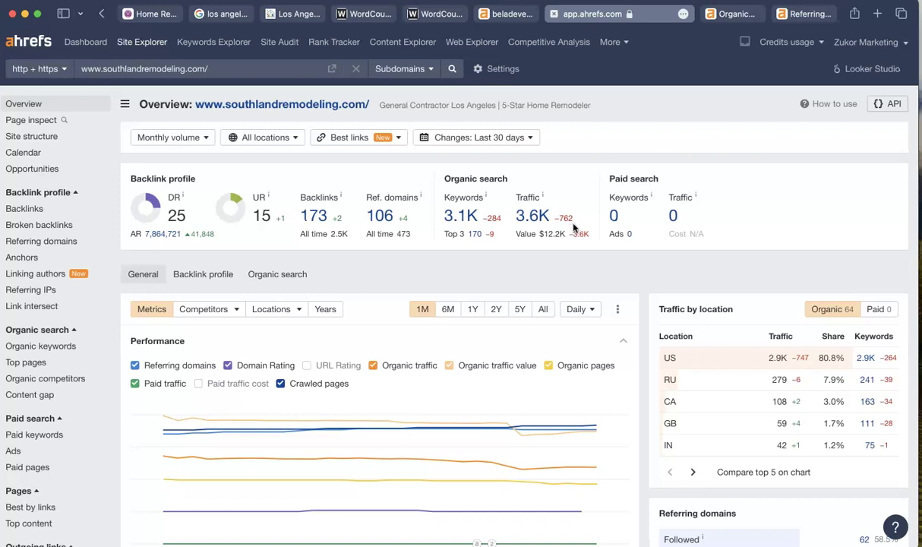
pyautogui.scroll(-1, 575, 227)
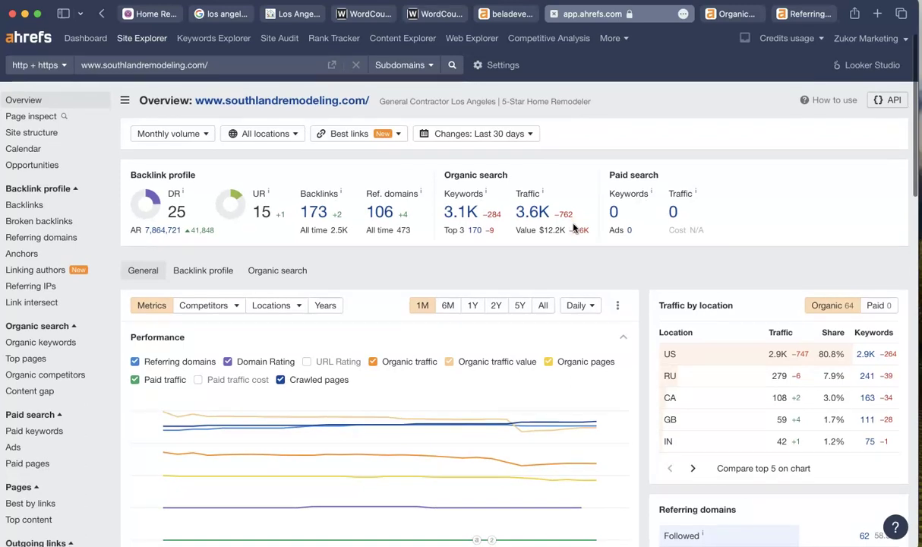
pyautogui.scroll(-2, 575, 226)
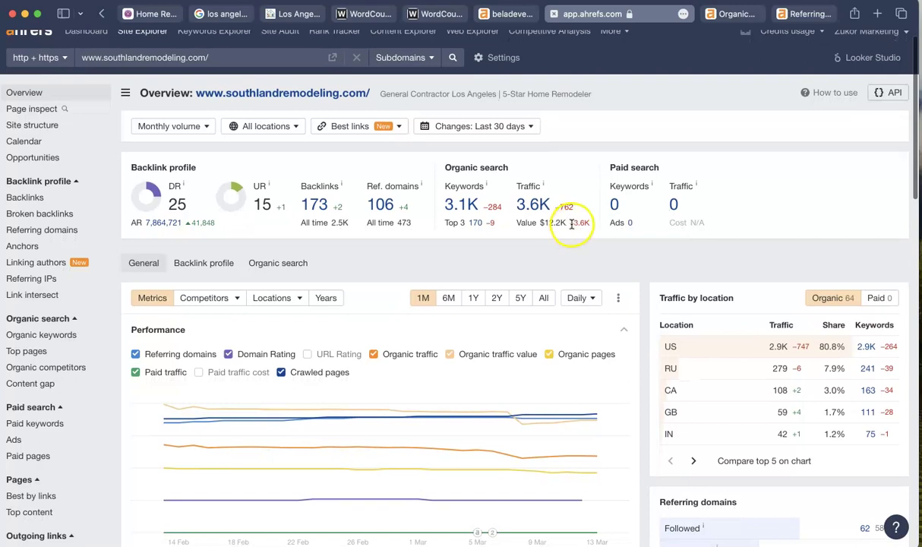
pyautogui.scroll(-2, 562, 199)
pyautogui.scroll(4, 557, 193)
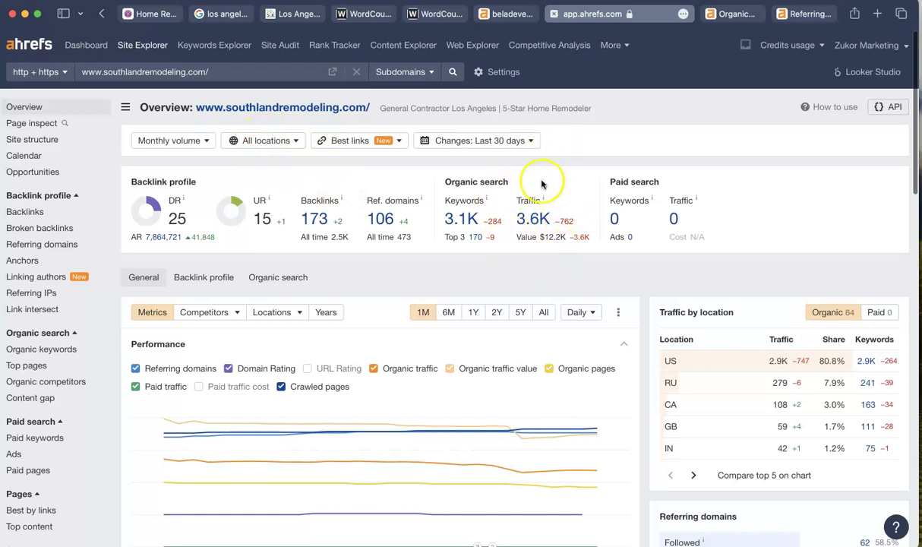
# - Locate the southlandremodeling.com listing in the Google results for "los angeles ca remodeling" and revisit the Bela Development homepage
pyautogui.click(232, 16)
pyautogui.scroll(3, 235, 183)
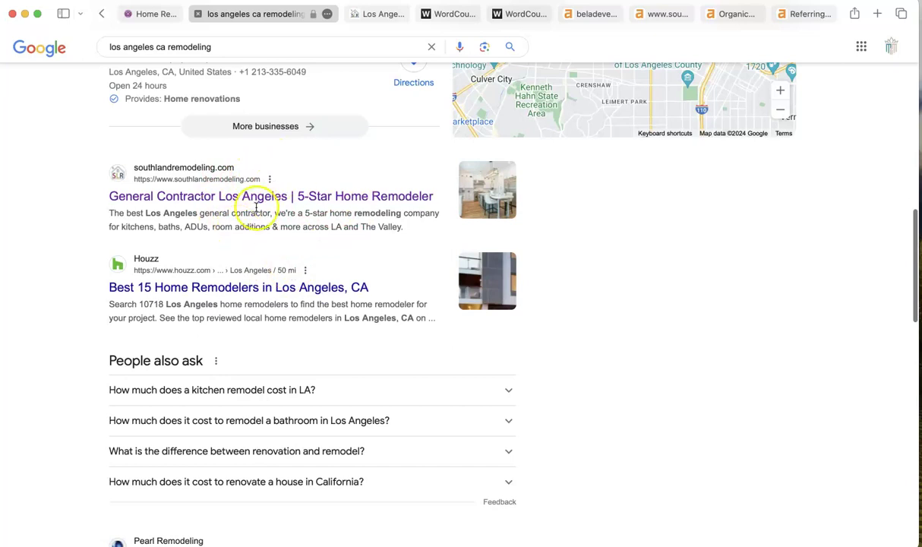
pyautogui.click(156, 13)
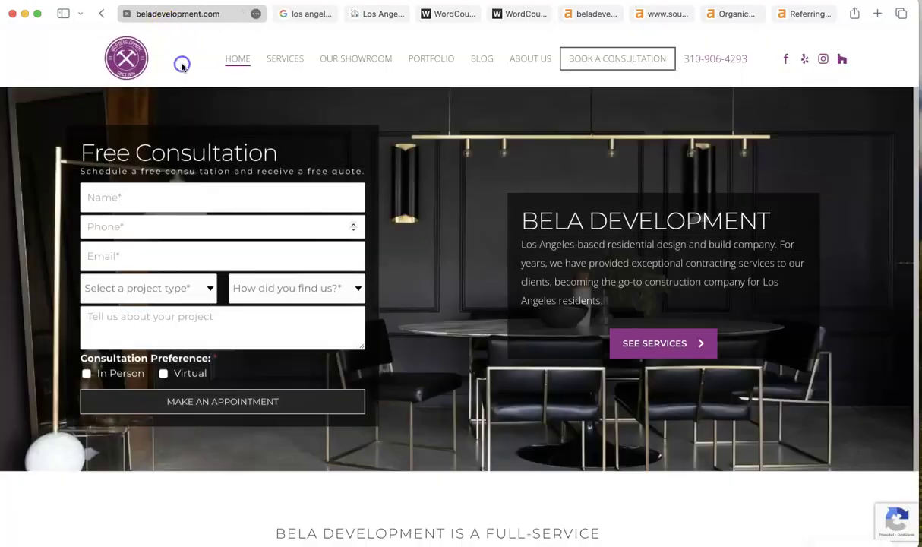
# - Scan the "los angeles ca remodeling" Google results through the last loaded listing for Bela Development, and return to its homepage
pyautogui.click(300, 15)
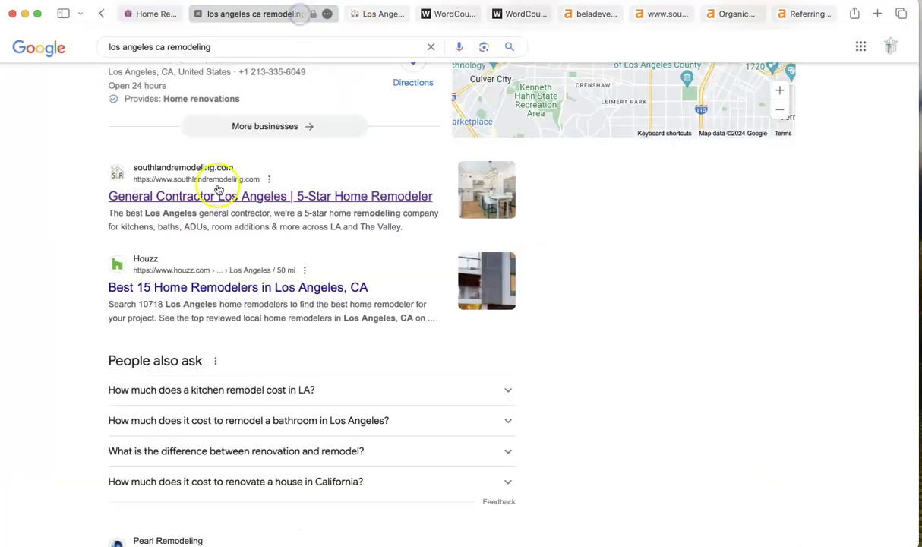
pyautogui.scroll(-3, 69, 229)
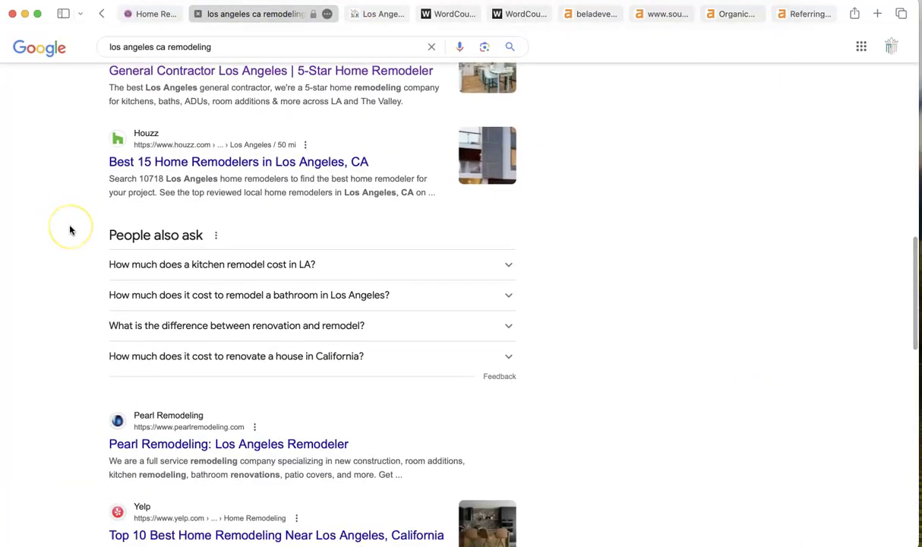
pyautogui.scroll(-2, 69, 229)
pyautogui.scroll(-3, 69, 229)
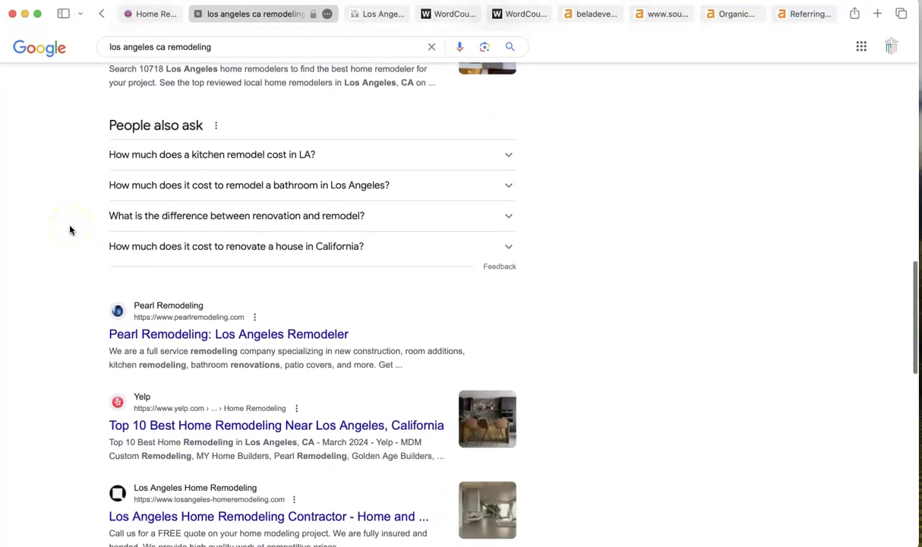
pyautogui.scroll(-6, 69, 229)
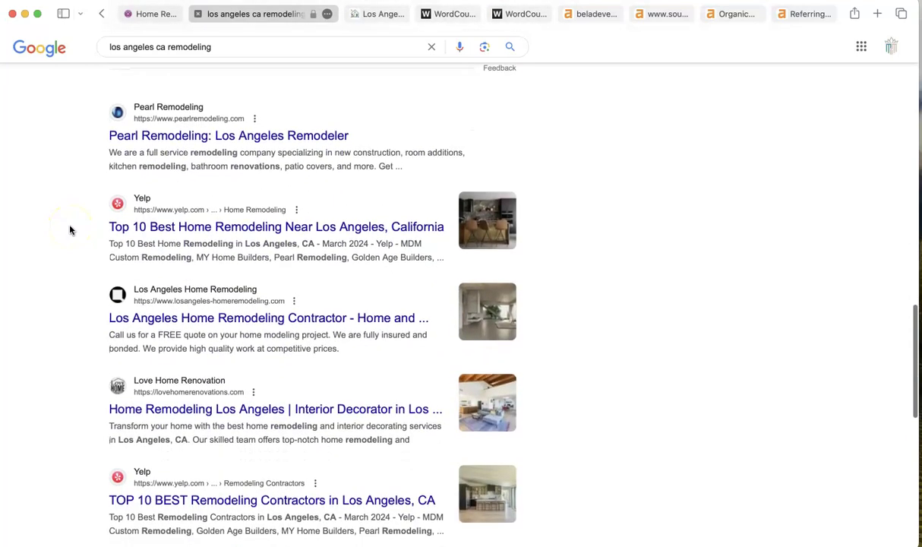
pyautogui.scroll(-10, 69, 229)
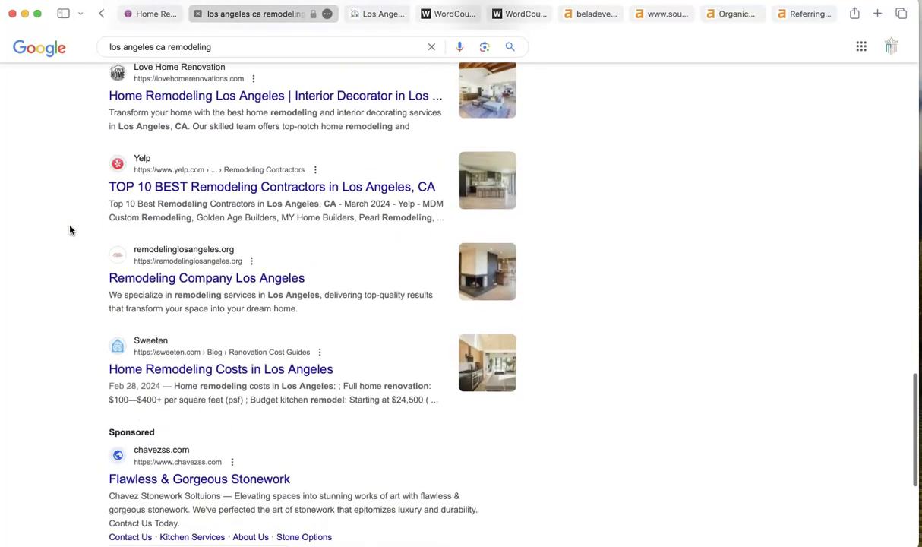
pyautogui.scroll(-12, 69, 229)
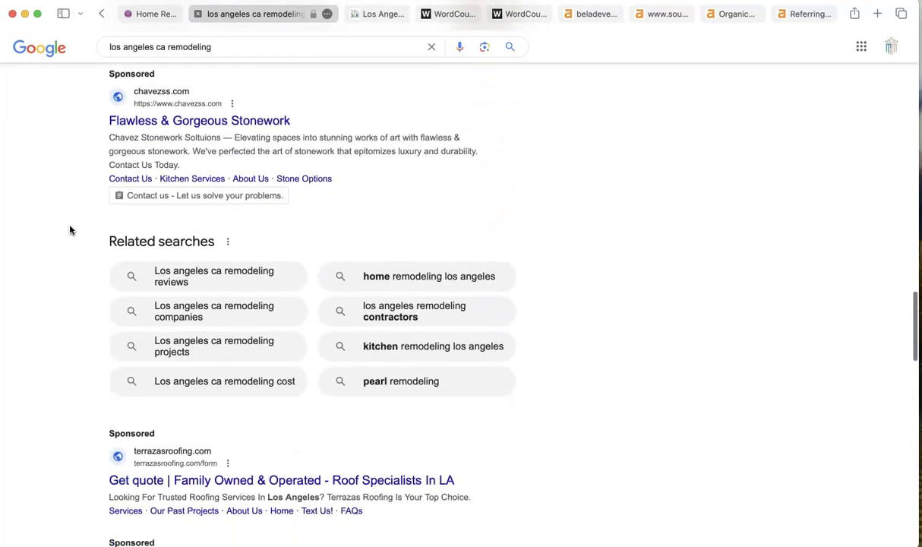
pyautogui.scroll(-13, 69, 230)
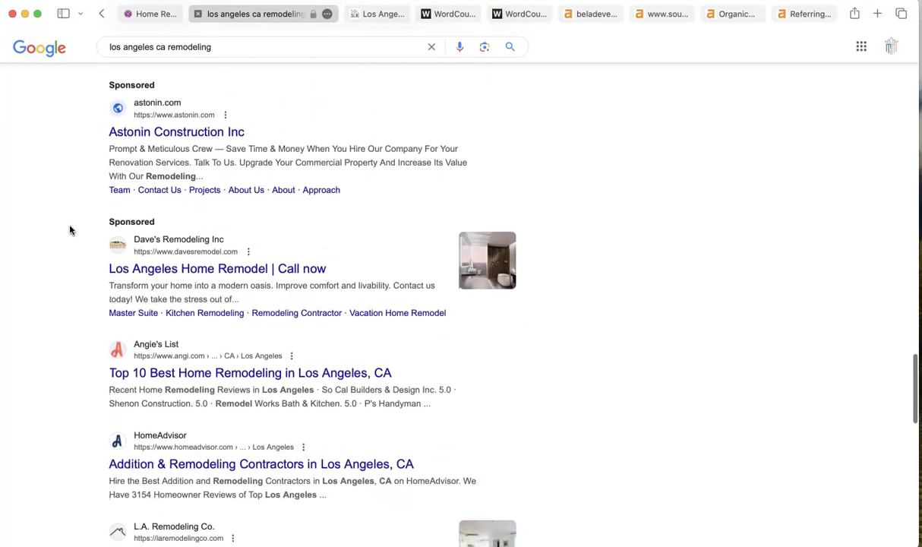
pyautogui.scroll(-11, 69, 229)
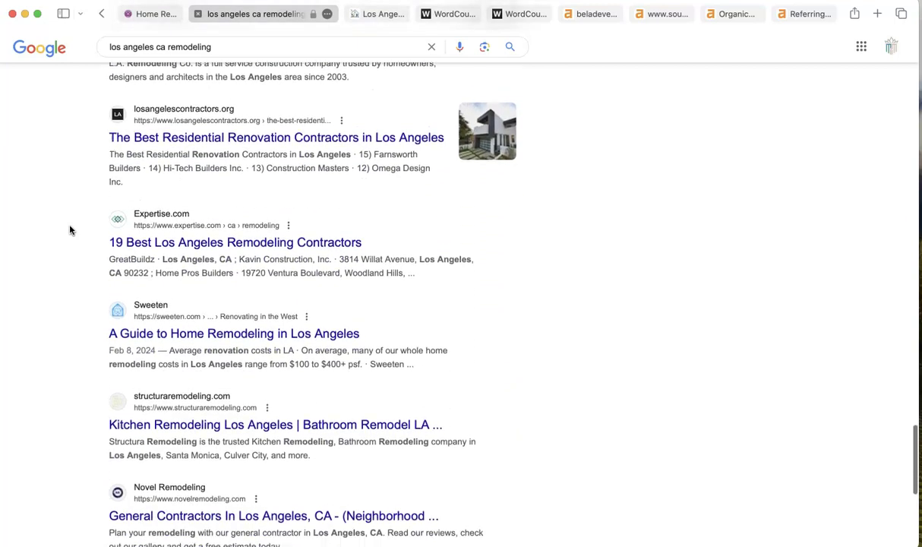
pyautogui.scroll(-8, 69, 230)
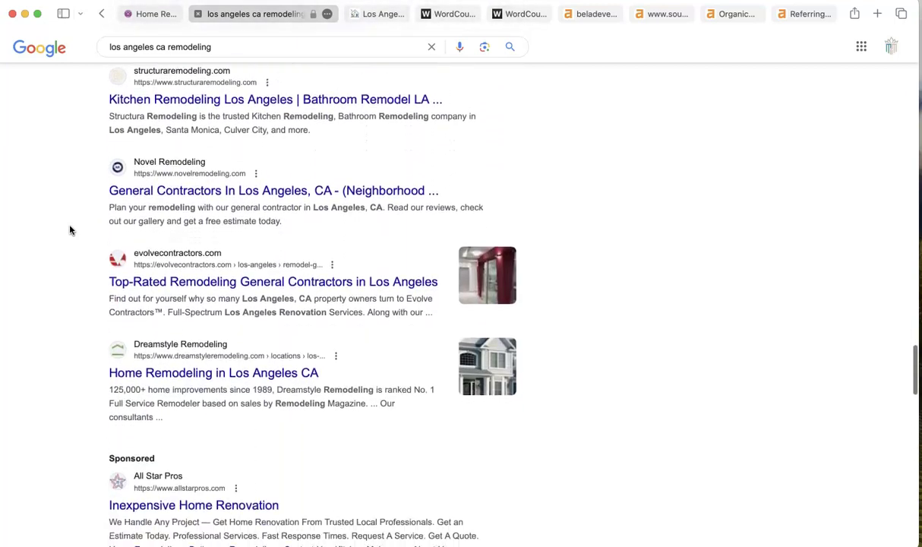
pyautogui.scroll(-11, 70, 229)
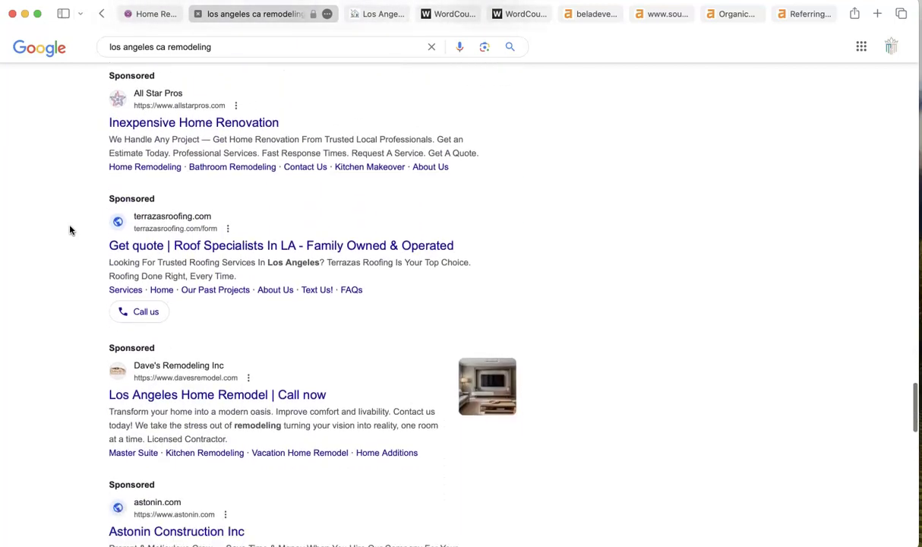
pyautogui.scroll(-9, 69, 229)
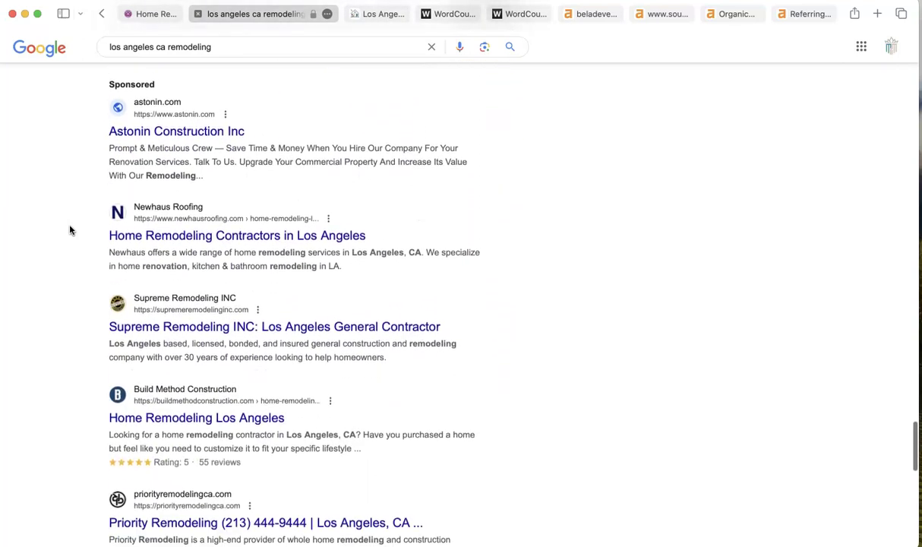
pyautogui.scroll(-9, 69, 229)
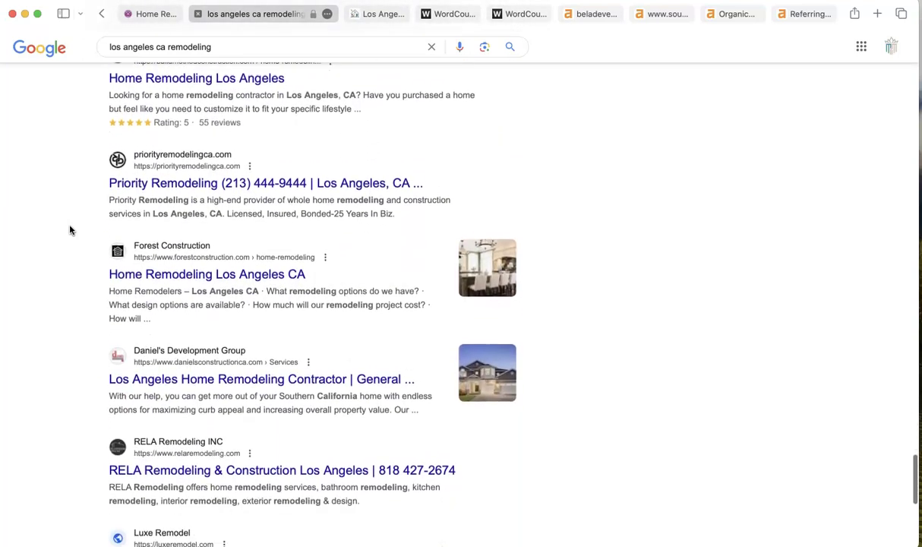
pyautogui.scroll(-11, 69, 229)
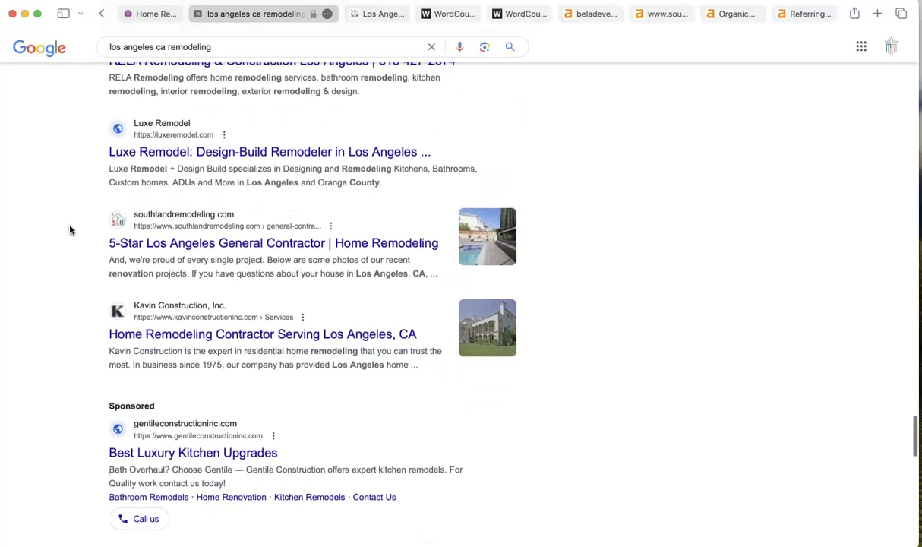
pyautogui.scroll(-11, 69, 230)
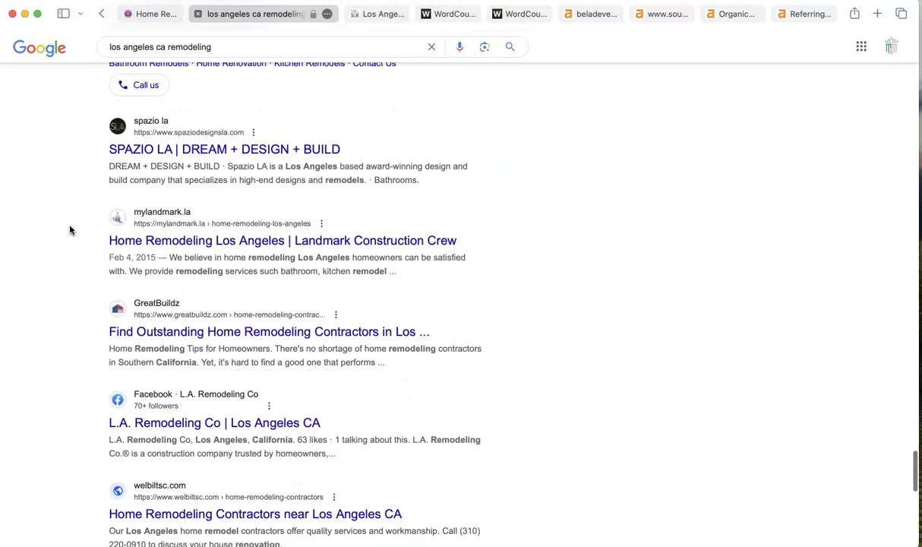
pyautogui.scroll(-9, 69, 229)
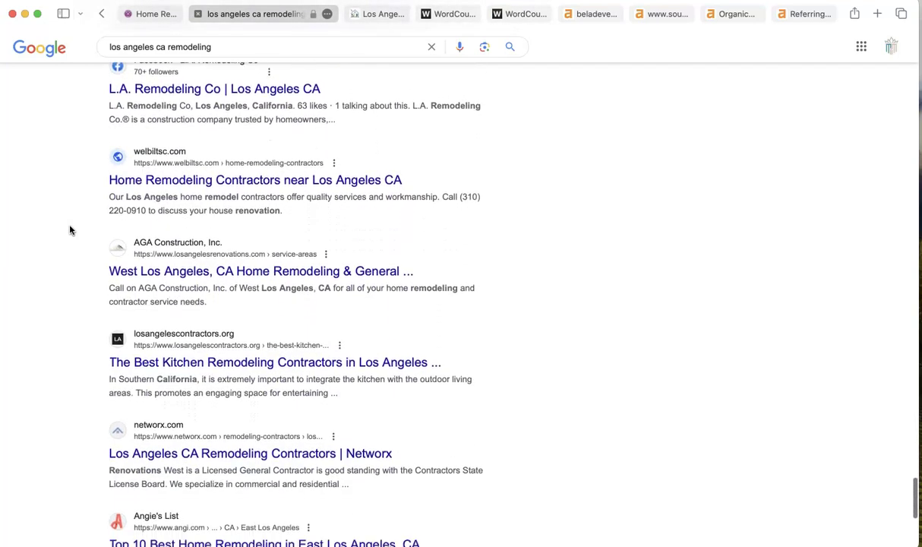
pyautogui.scroll(-9, 69, 229)
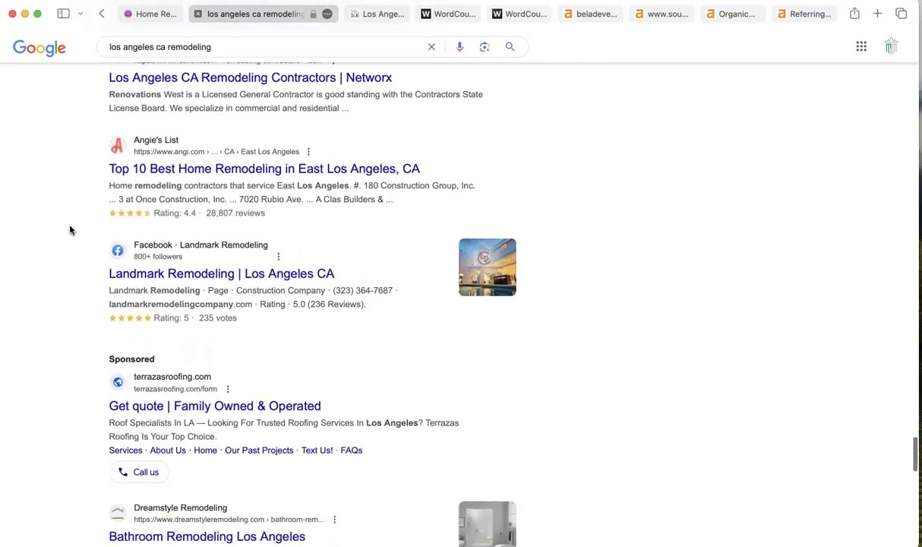
pyautogui.scroll(-8, 69, 230)
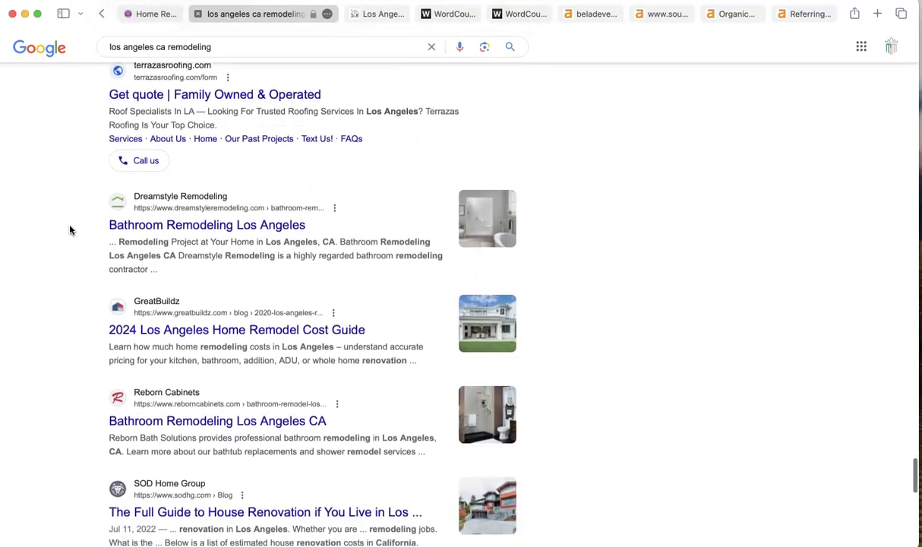
pyautogui.scroll(-9, 69, 229)
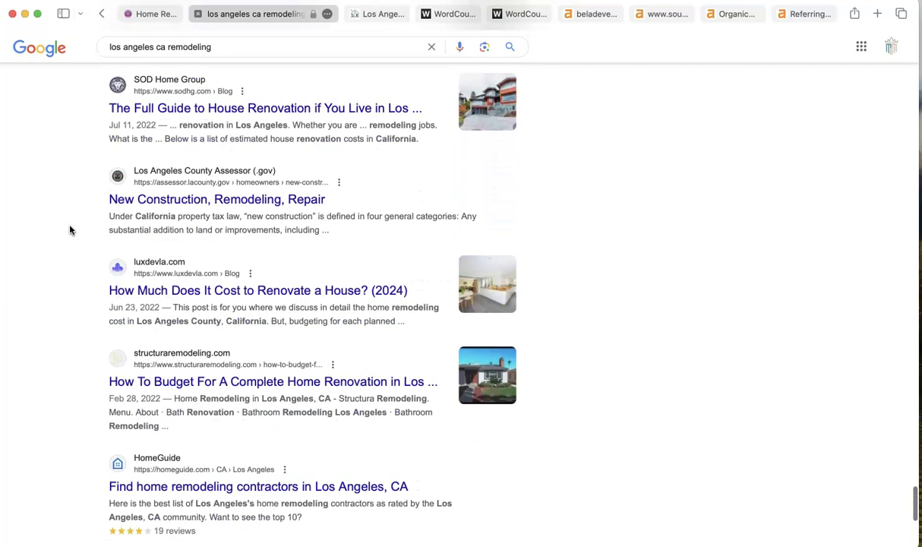
pyautogui.scroll(-8, 69, 229)
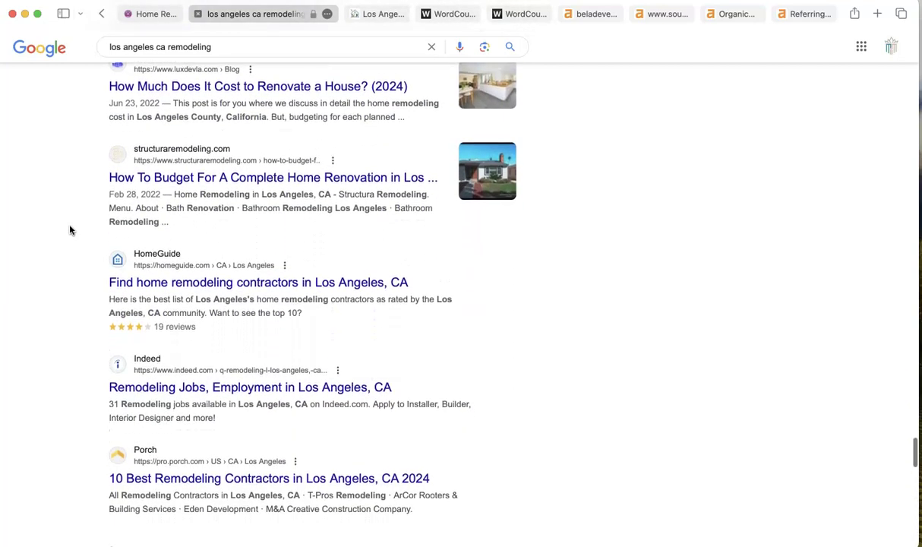
pyautogui.scroll(-9, 69, 230)
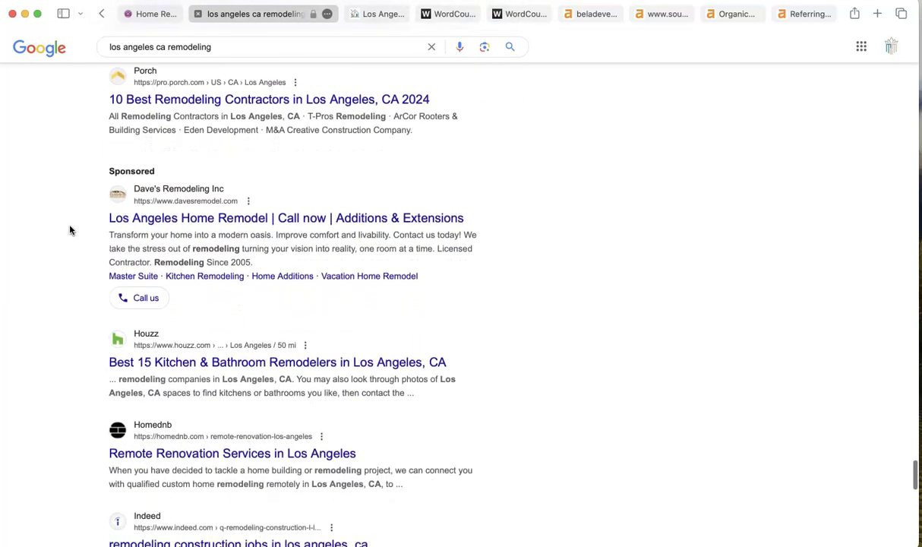
pyautogui.scroll(-8, 69, 230)
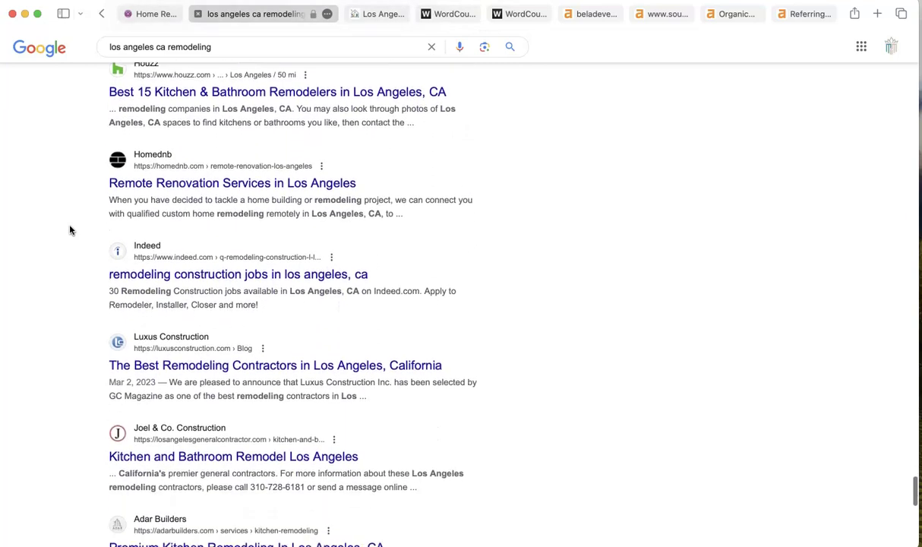
pyautogui.scroll(-9, 69, 230)
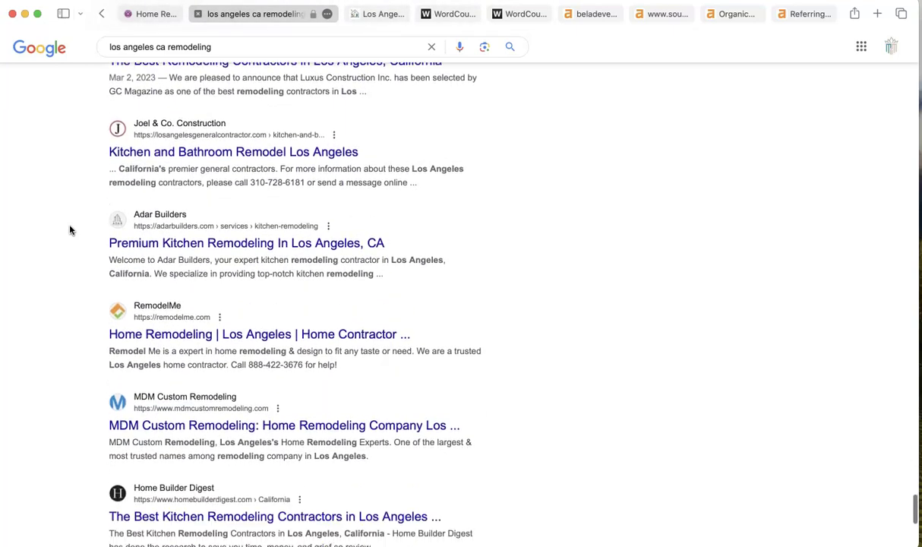
pyautogui.scroll(-6, 69, 229)
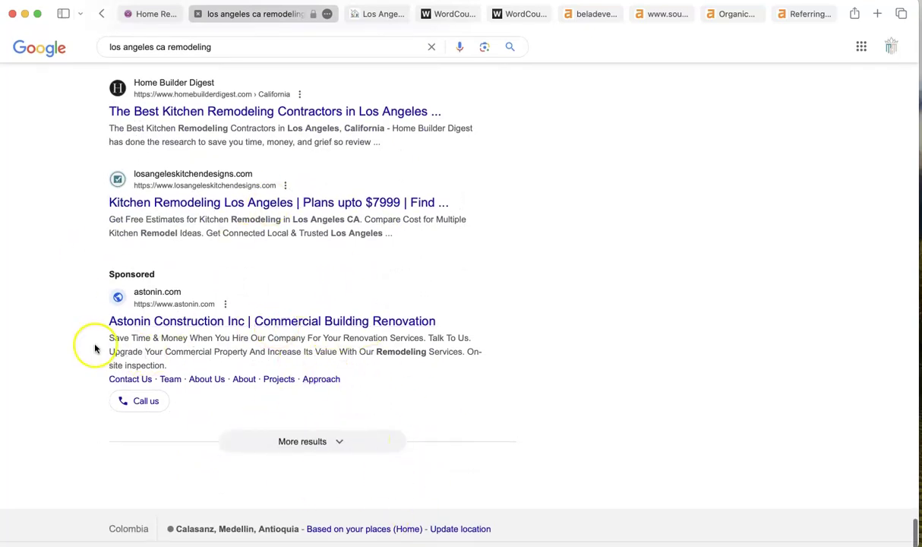
pyautogui.scroll(20, 90, 338)
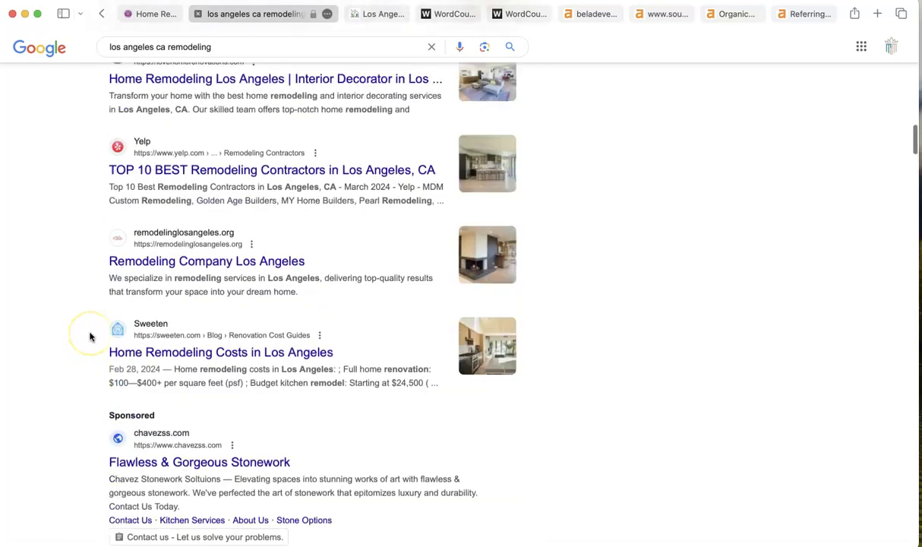
pyautogui.click(133, 12)
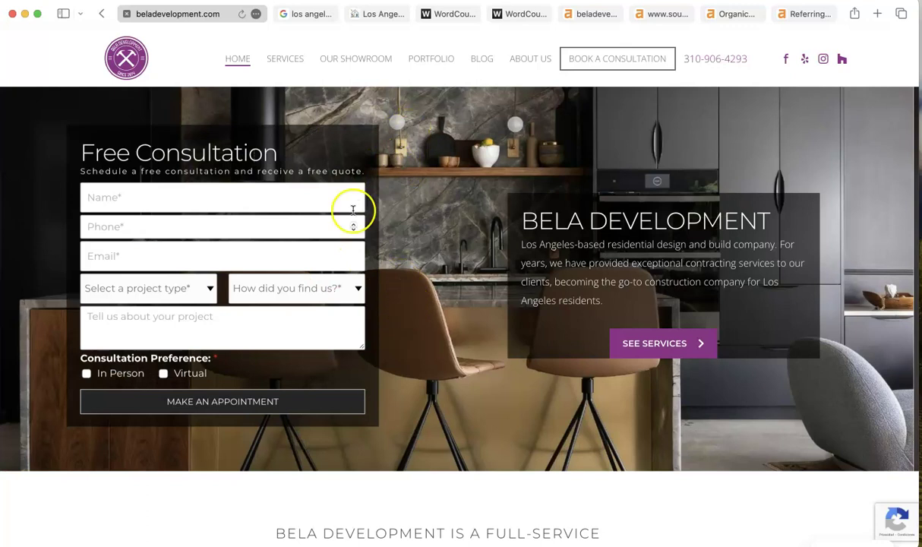
# - Review the local businesses and the southlandremodeling.com listing in the Google results again, and switch back to the Bela Development homepage
pyautogui.click(305, 13)
pyautogui.scroll(-10, 286, 262)
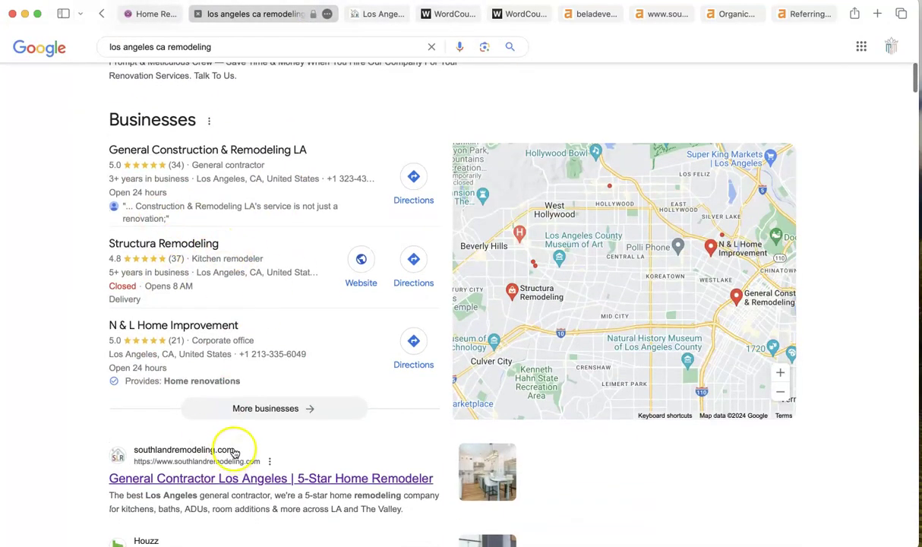
pyautogui.scroll(-1, 218, 426)
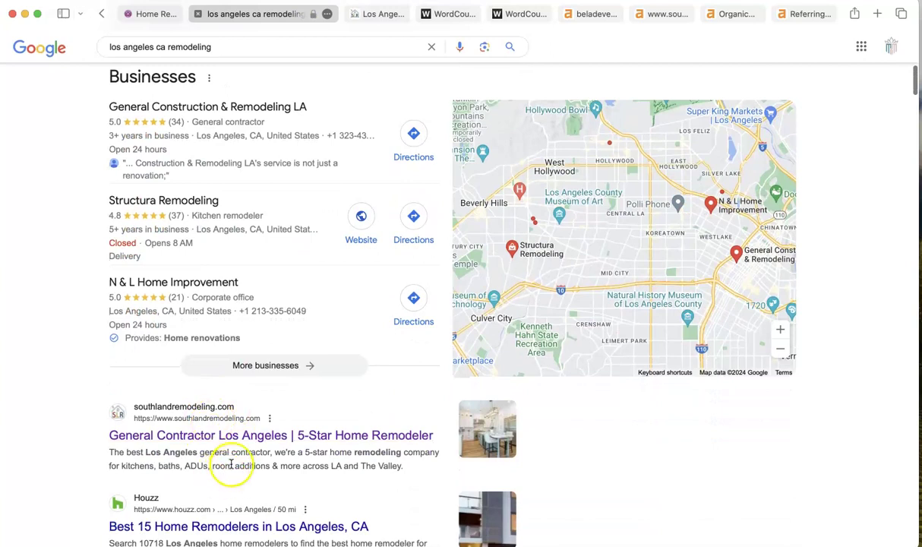
pyautogui.scroll(-1, 163, 129)
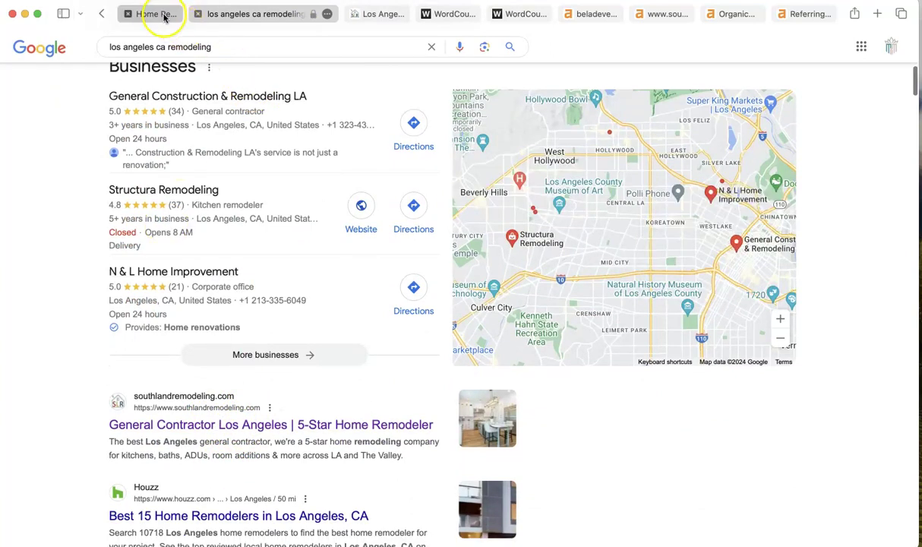
pyautogui.click(164, 15)
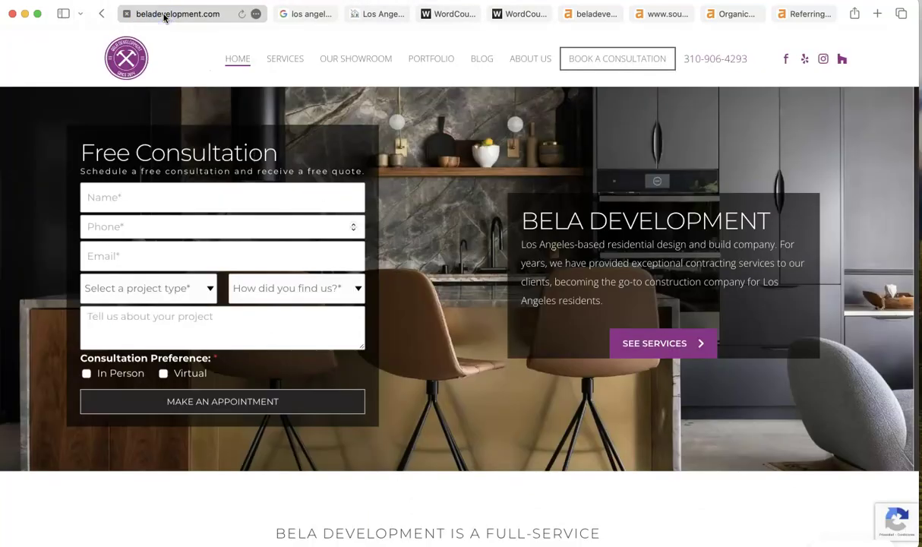
pyautogui.click(221, 190)
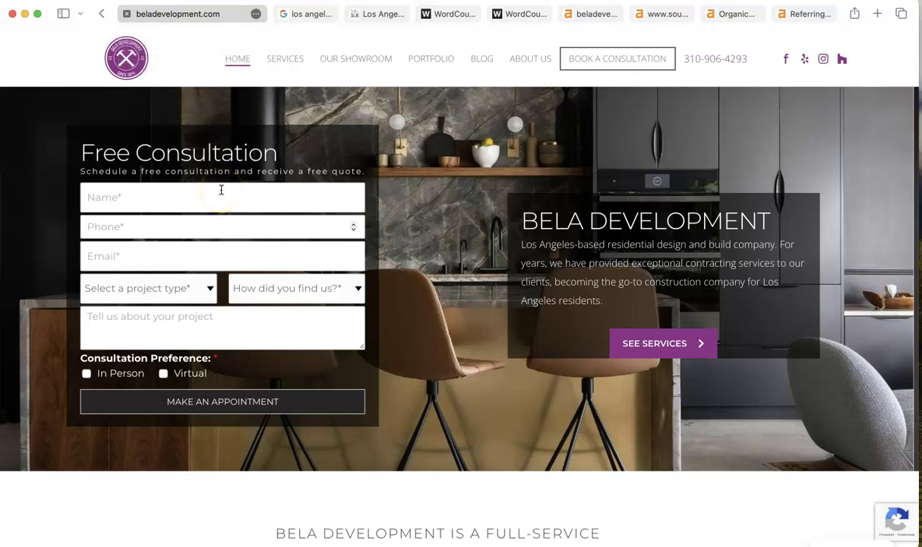